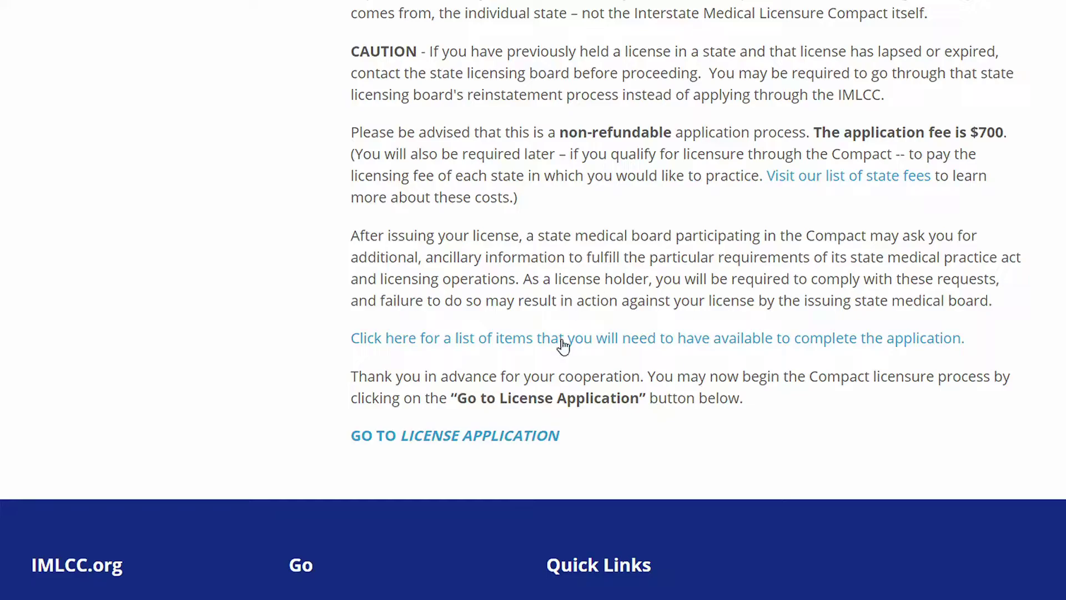
Open the license application and agree to the use of electronic signatures in the disclosure
left_click(465, 438)
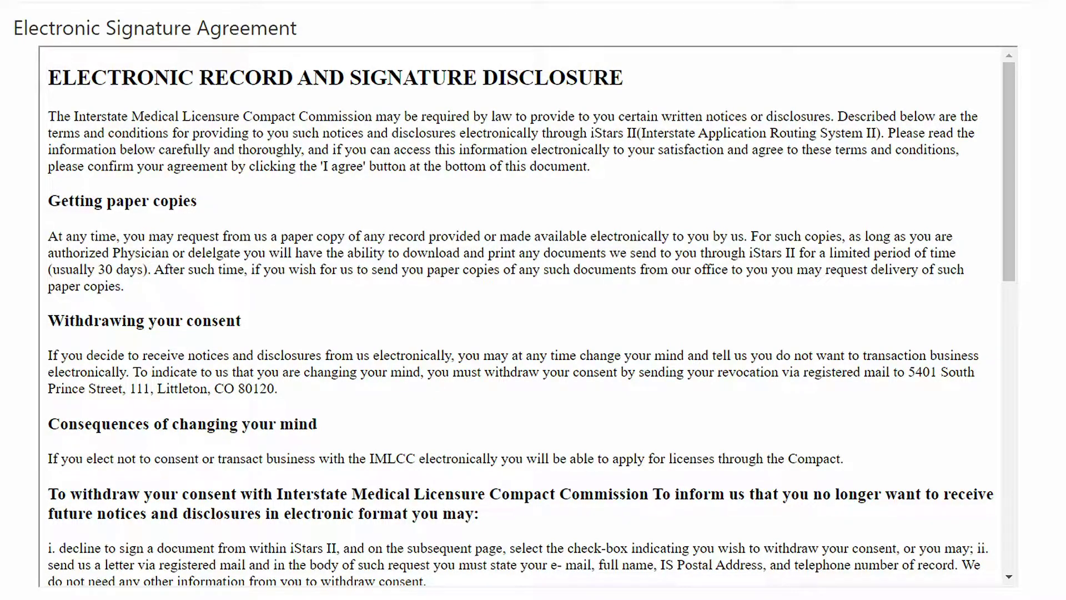
left_click_drag(1008, 239, 994, 562)
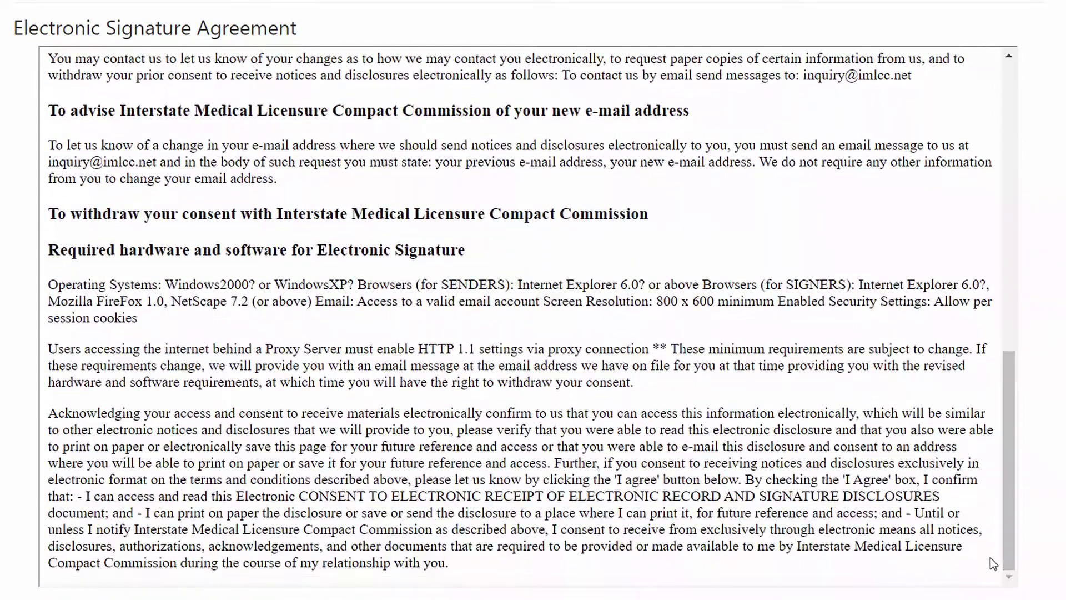
scroll(994, 563, "down", 3)
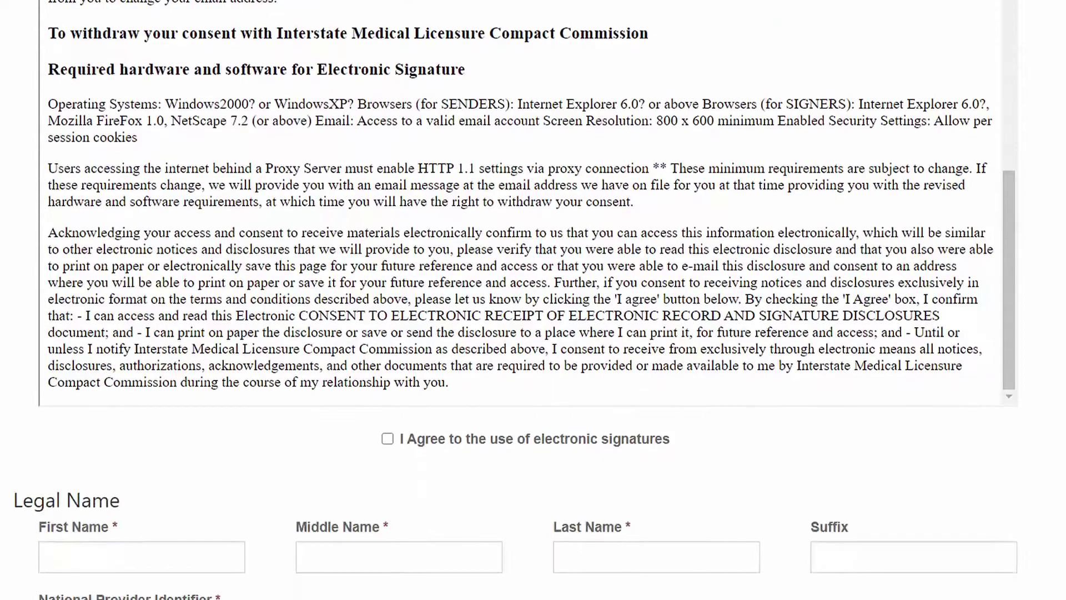
scroll(798, 338, "down", 3)
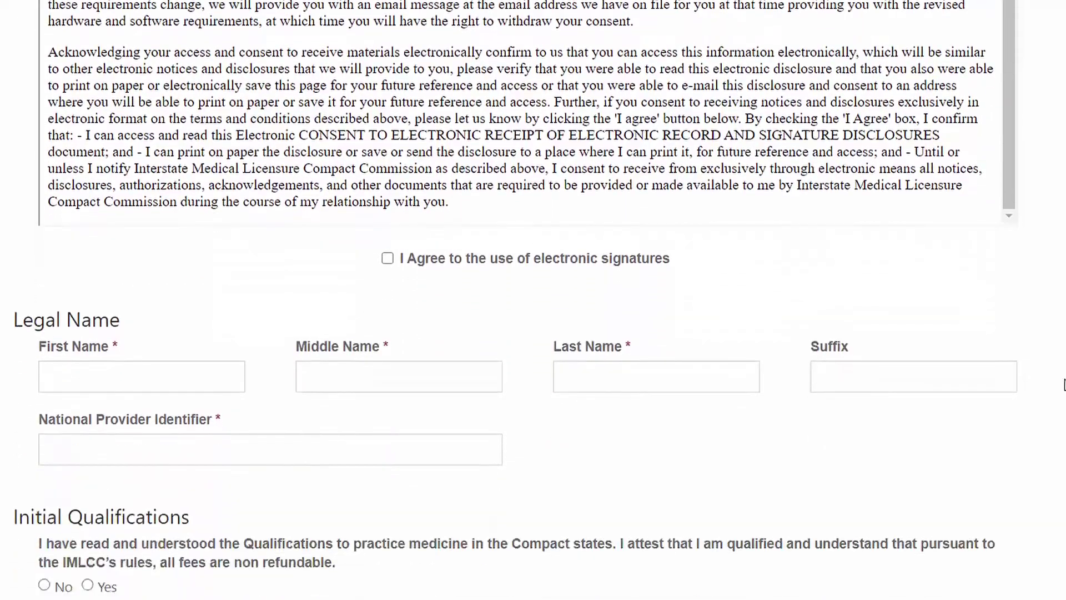
left_click(387, 259)
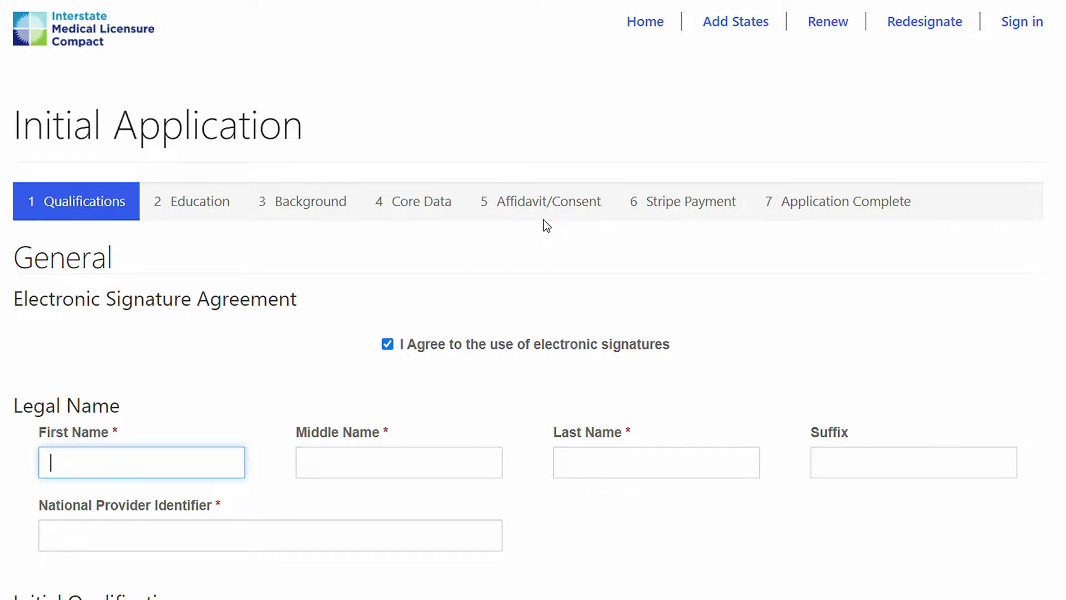
Enter the applicant's legal first, middle and last name without a suffix, and fill in the National Provider Identifier
scroll(533, 333, "down", 3)
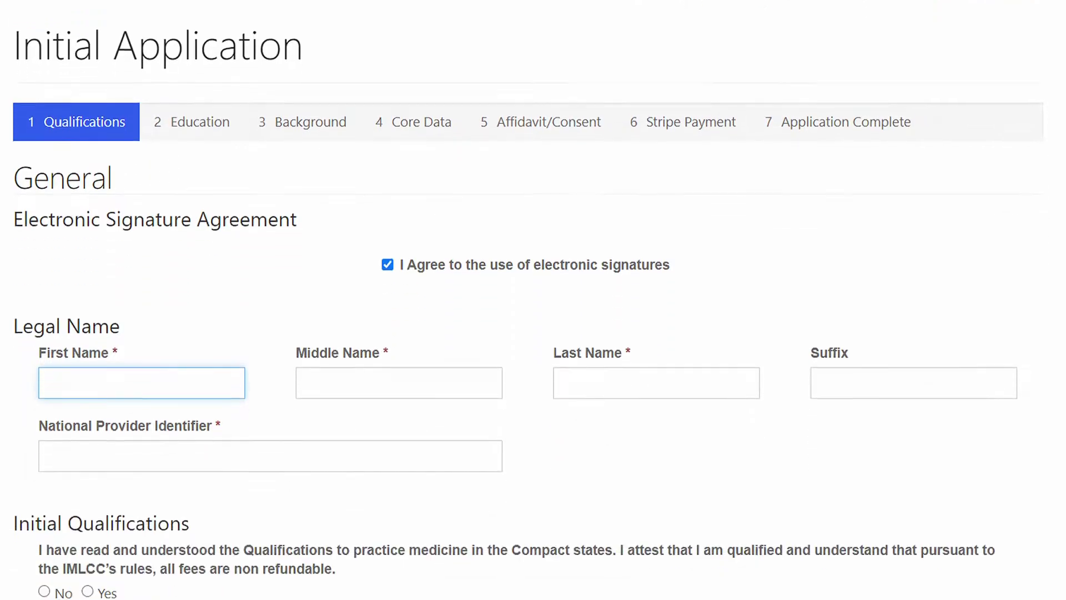
type("James")
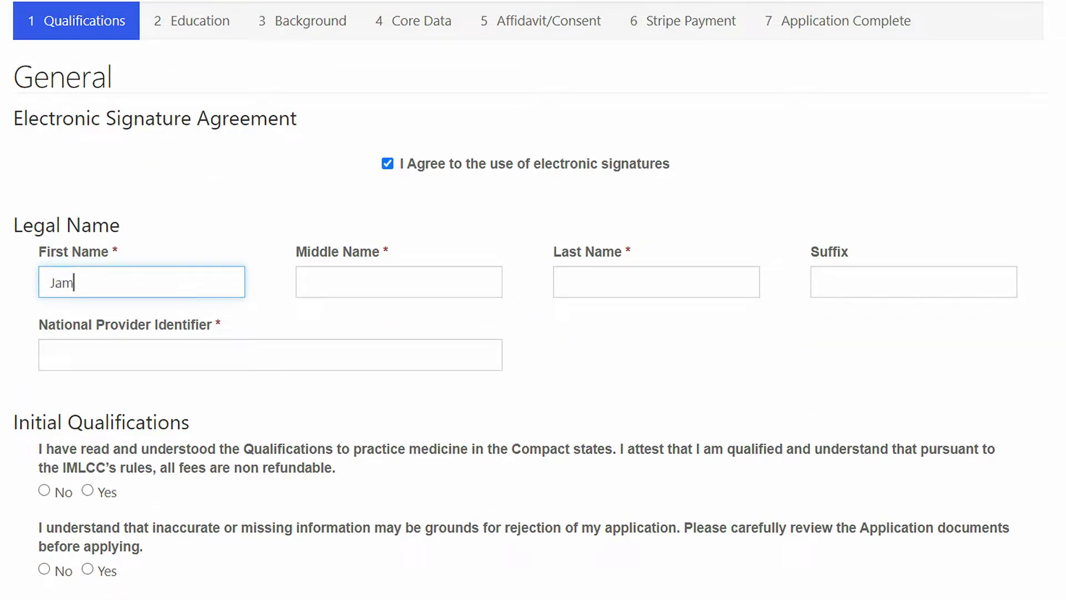
left_click(398, 281)
type("Barney")
left_click(656, 282)
type("Rubble")
key("Tab")
key("Tab")
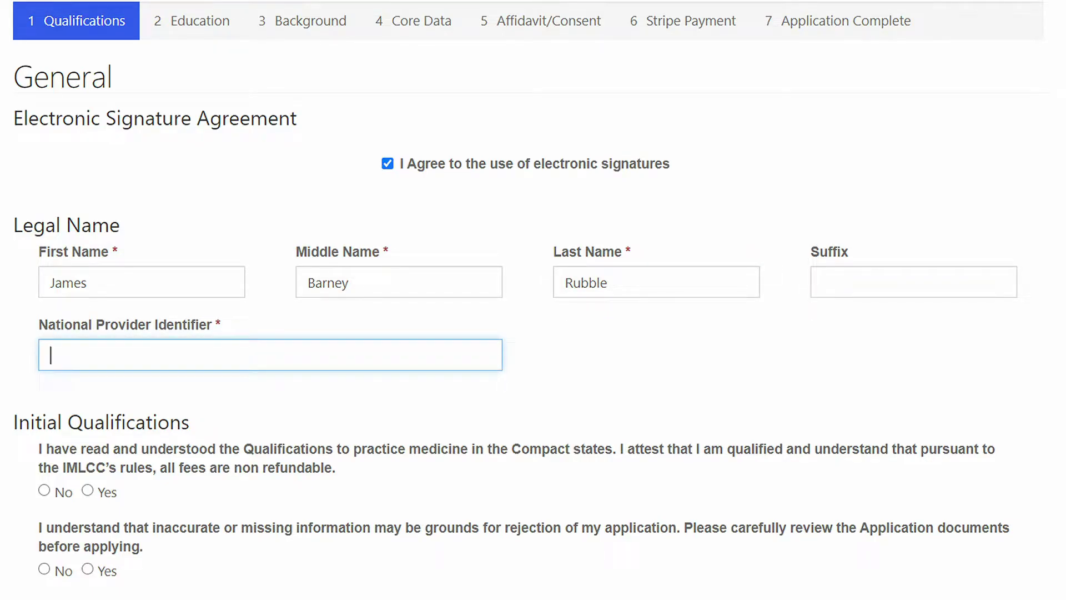
type("1234567890")
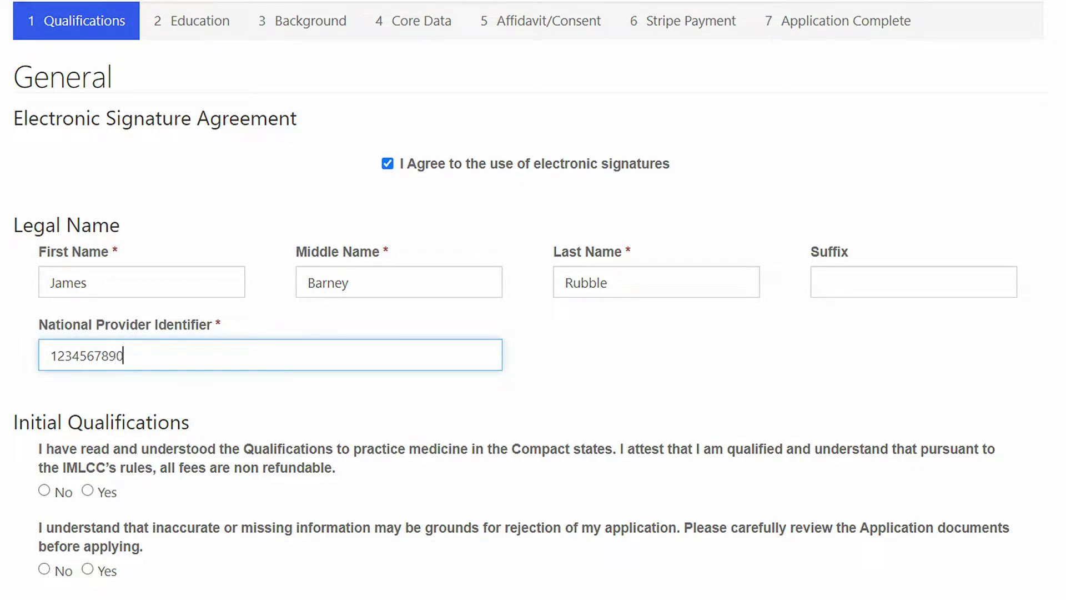
key("Tab")
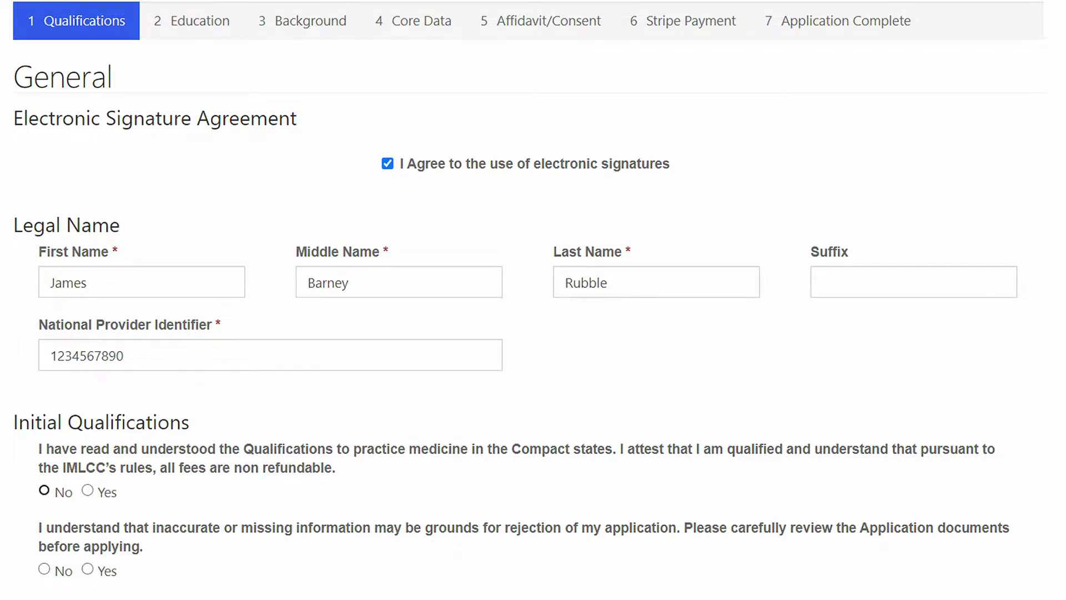
Answer Yes to all four Initial Qualifications statements, including having a full and unrestricted license in a Compact State
scroll(516, 316, "down", 3)
scroll(516, 317, "down", 2)
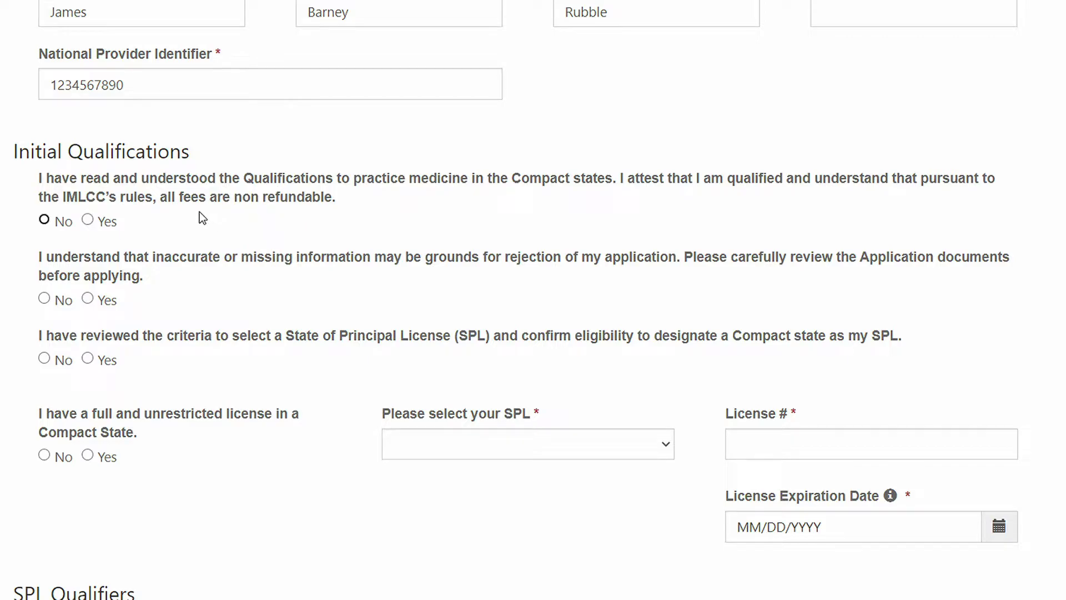
left_click(88, 223)
left_click(88, 300)
scroll(245, 300, "down", 3)
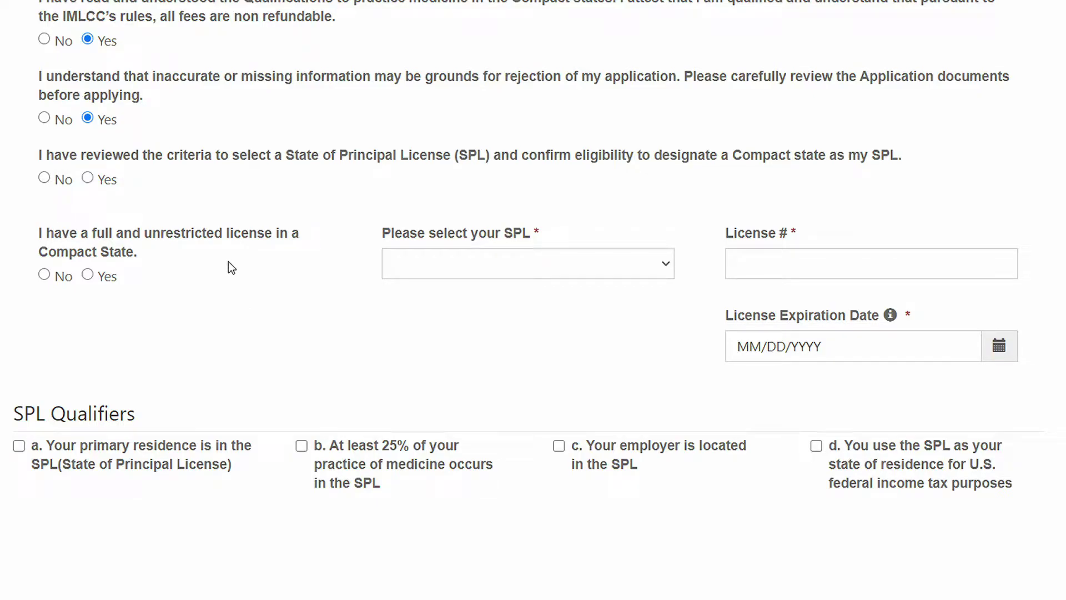
left_click(87, 178)
left_click(88, 275)
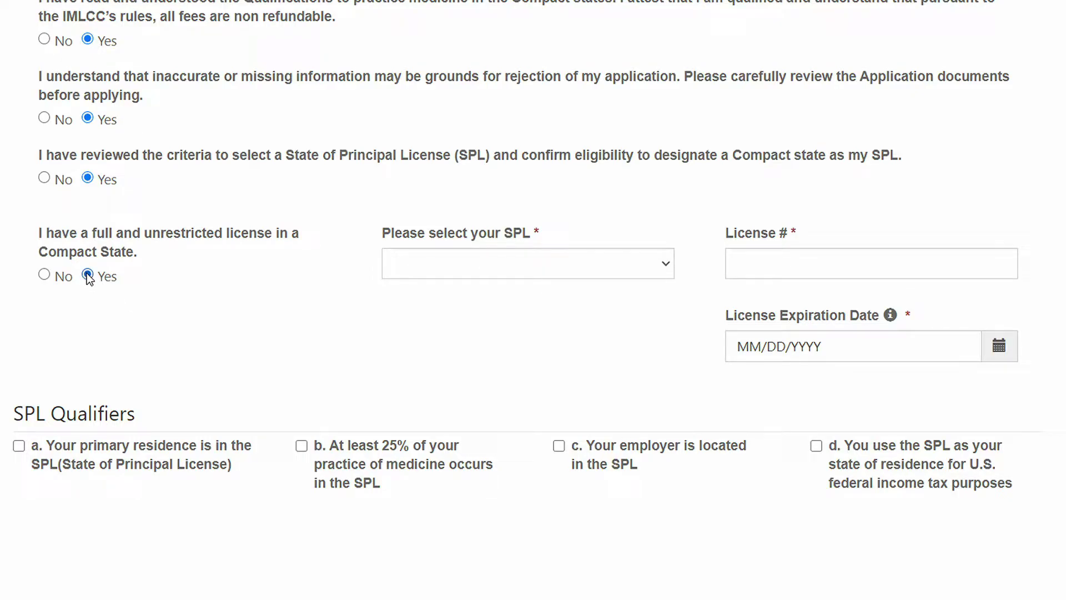
Select COLORADO MEDICAL BOARD as the SPL and enter the applicant's license number
left_click(665, 272)
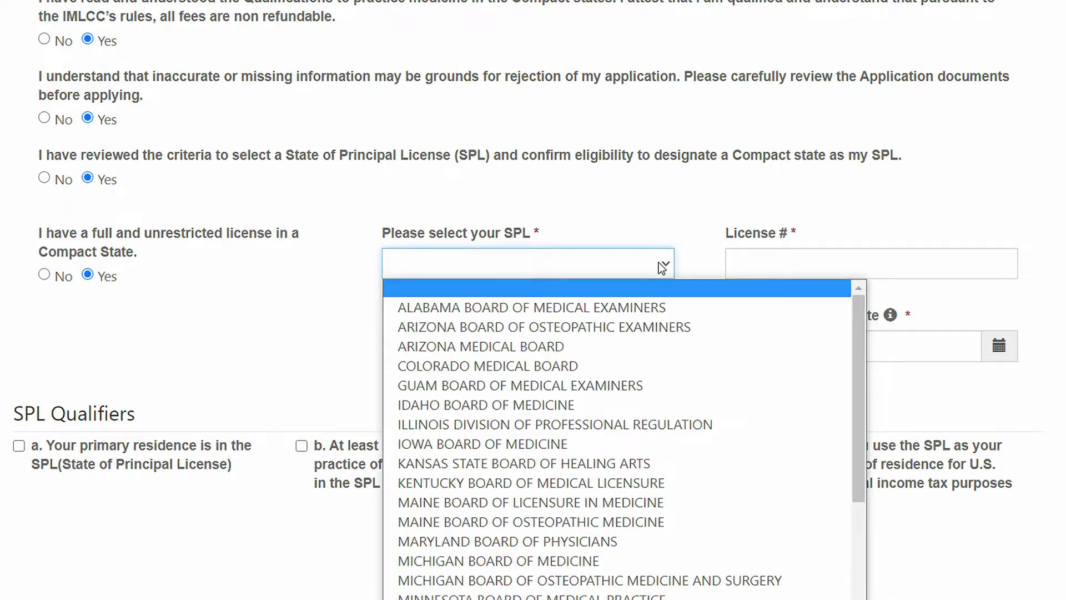
left_click(528, 370)
left_click(783, 269)
type("12")
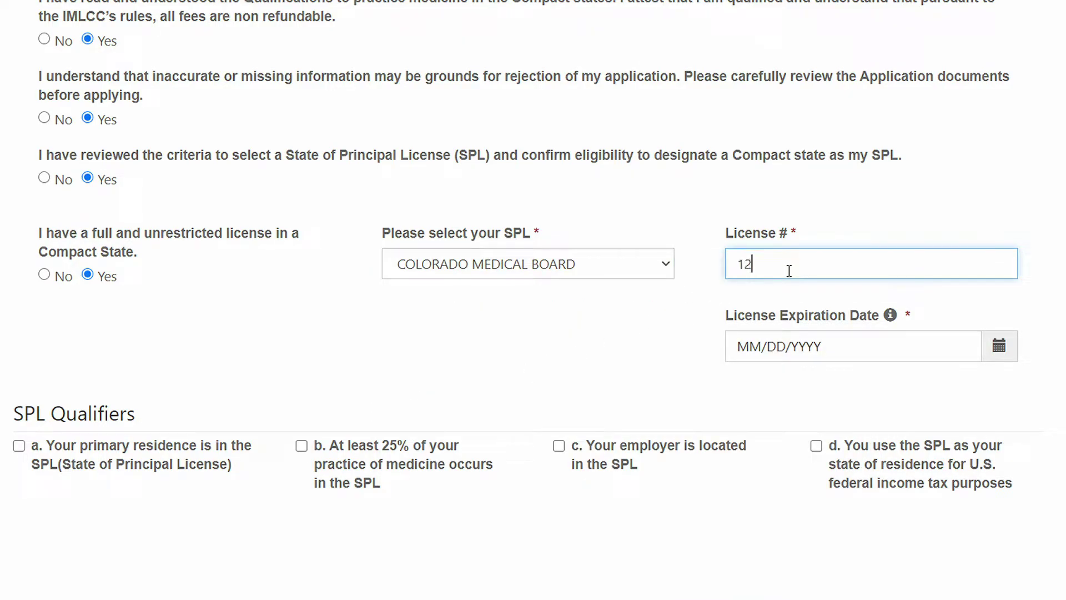
type("345")
Set the License Expiration Date to 4/30/2022
left_click(760, 355)
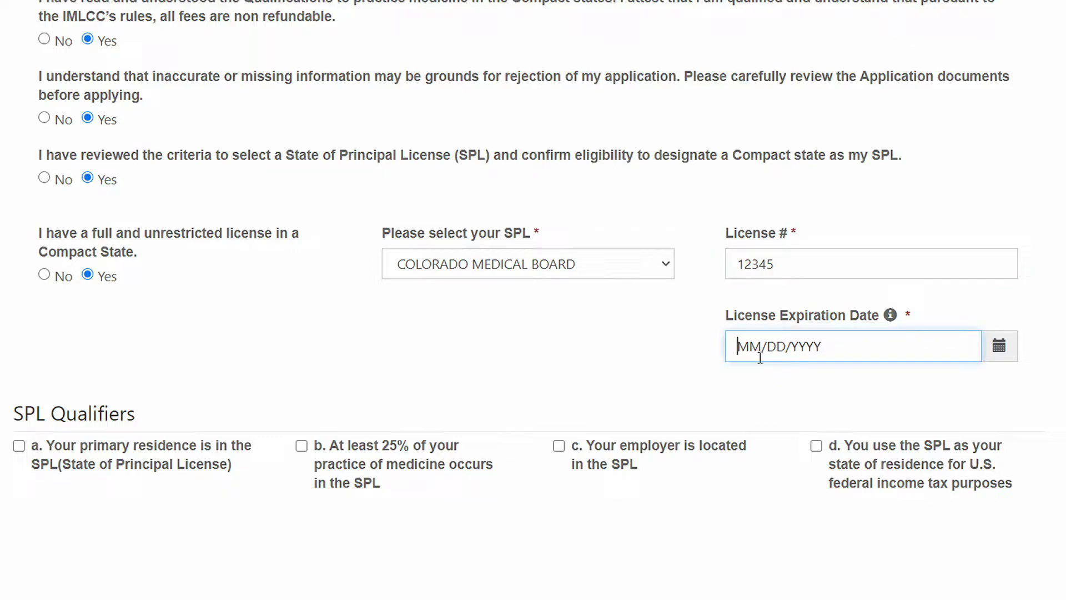
left_click(1005, 351)
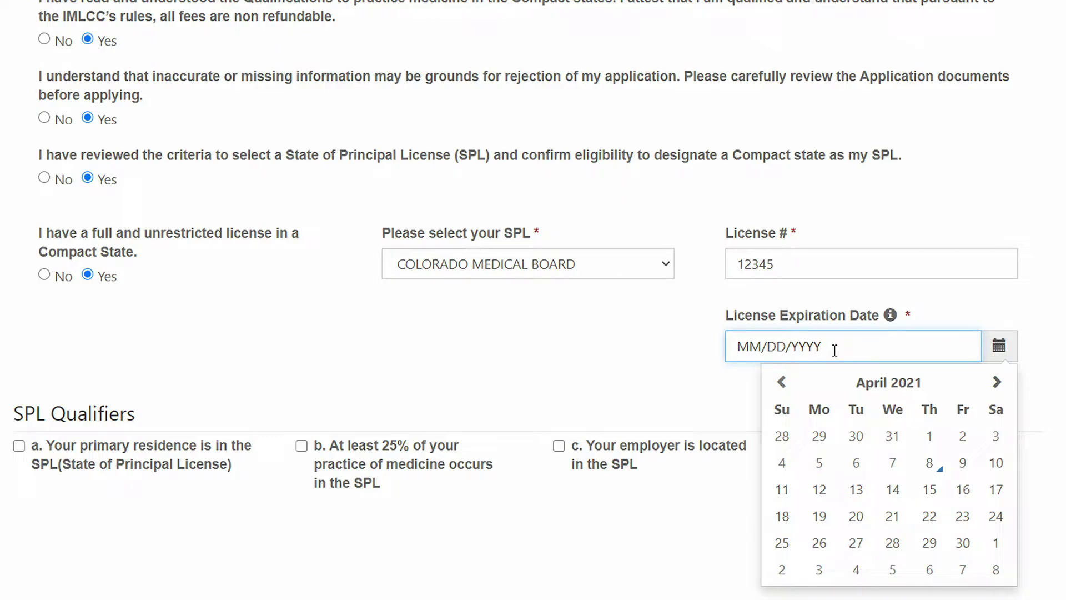
type("04/30/2022")
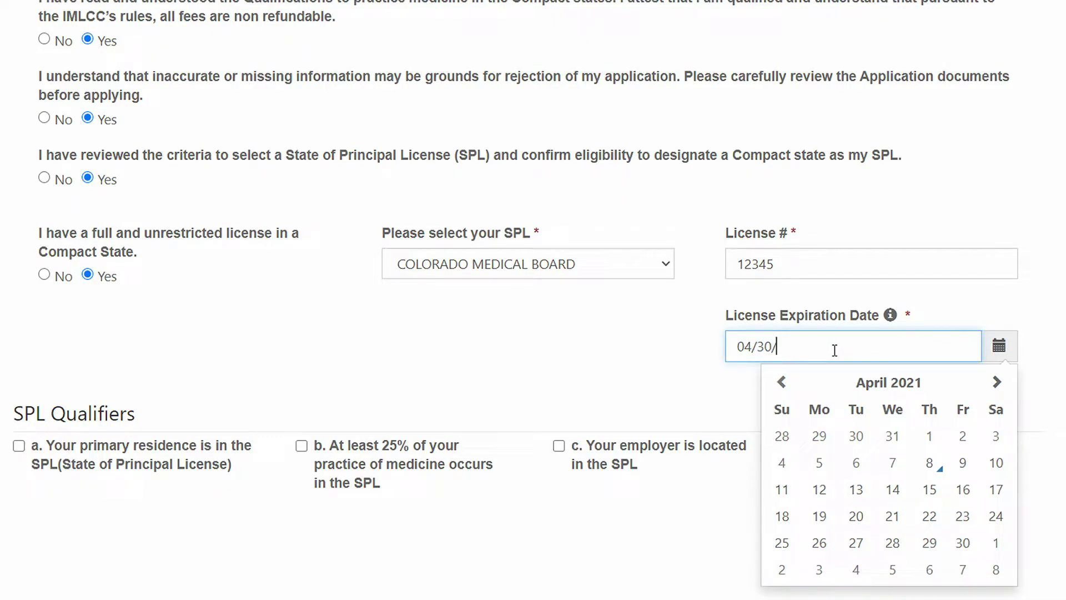
left_click(514, 366)
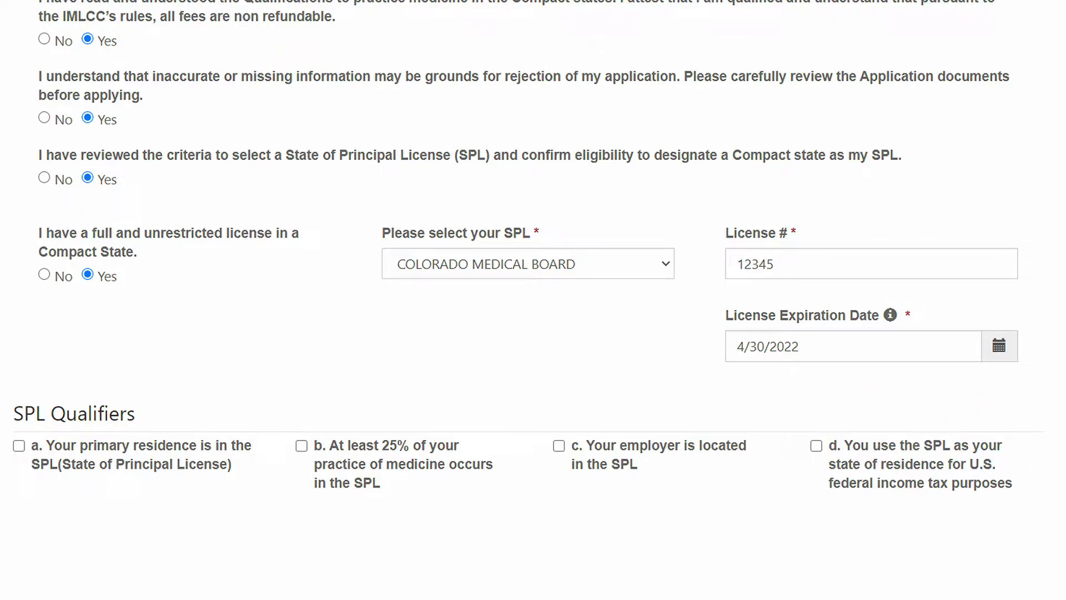
Select all four SPL qualifiers: primary residence, at least 25% of practice, employer location and federal income tax residence
scroll(159, 422, "down", 5)
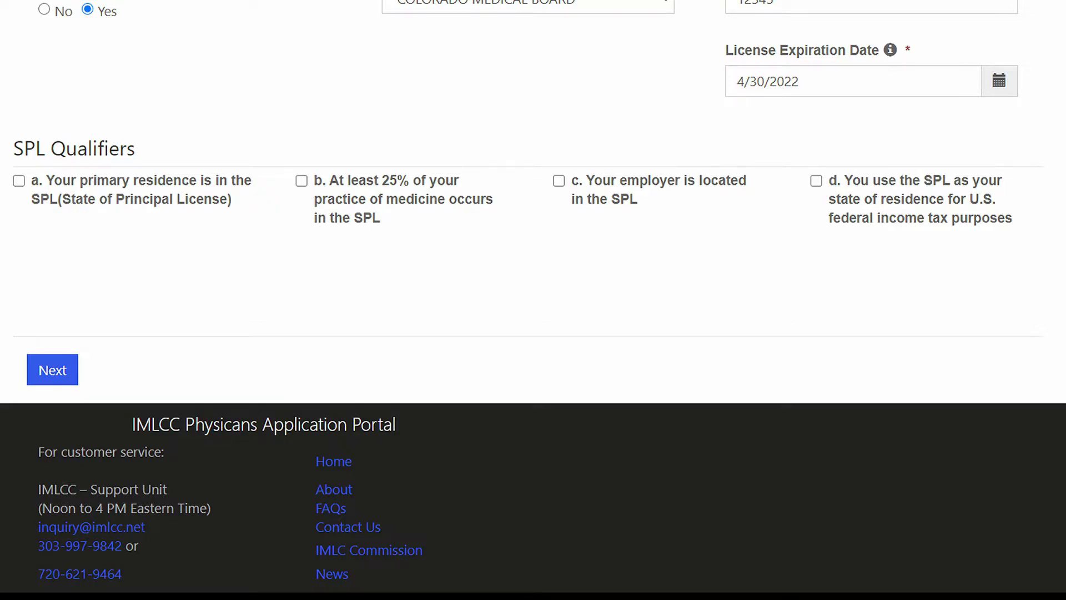
left_click(19, 182)
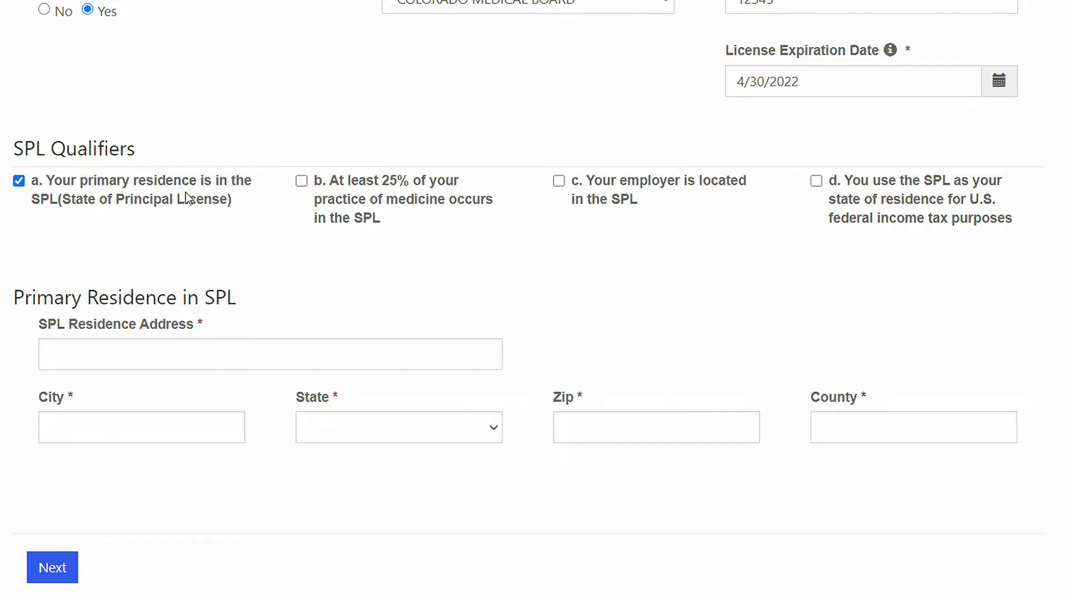
left_click(302, 182)
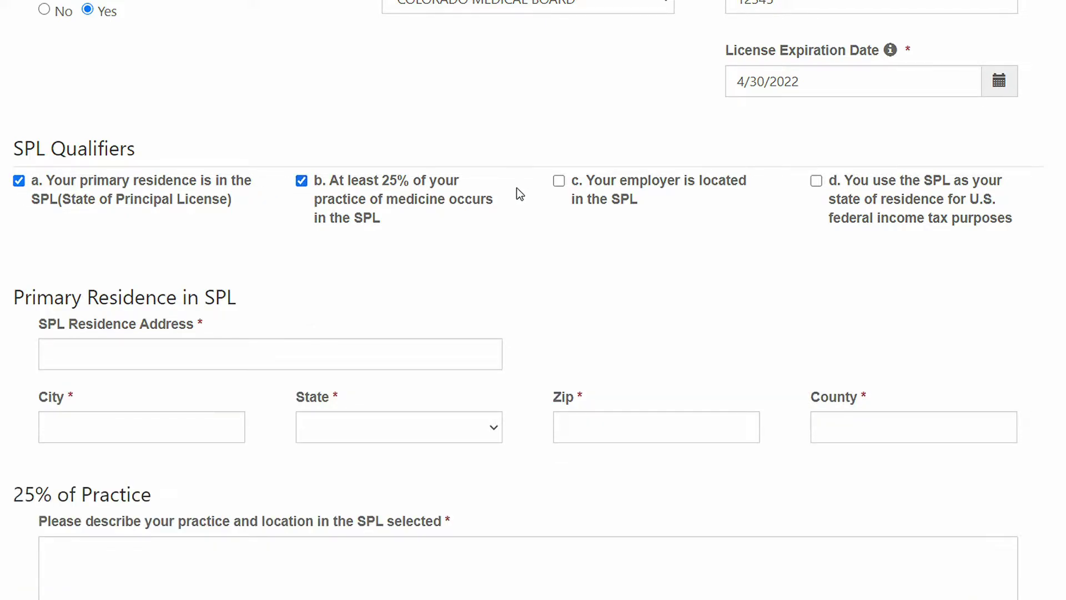
left_click(816, 182)
Enter the applicant's street address and city for the primary residence in the SPL
scroll(269, 291, "down", 2)
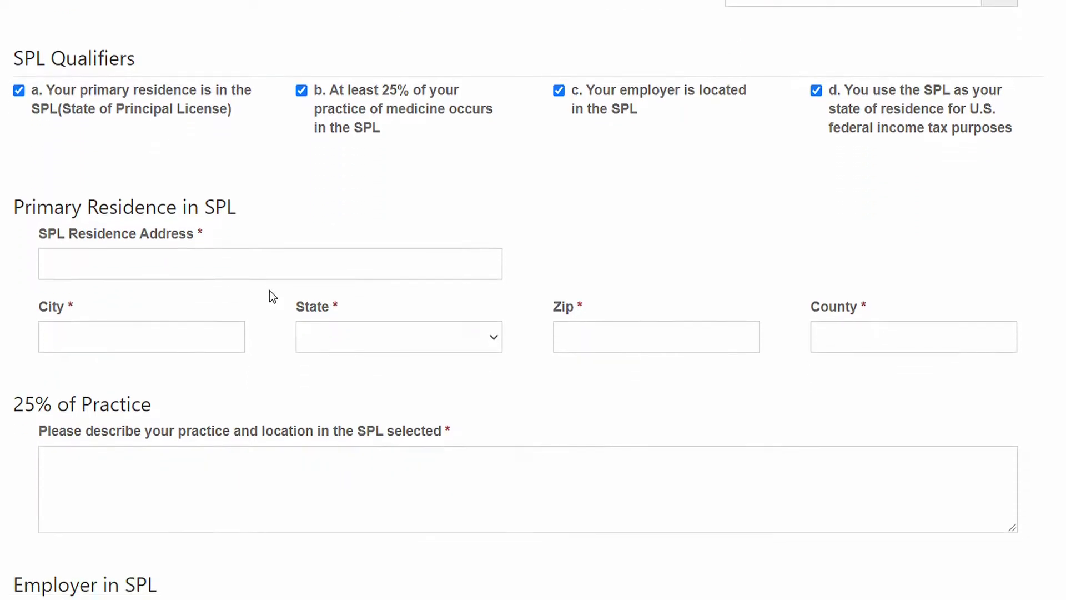
left_click(193, 268)
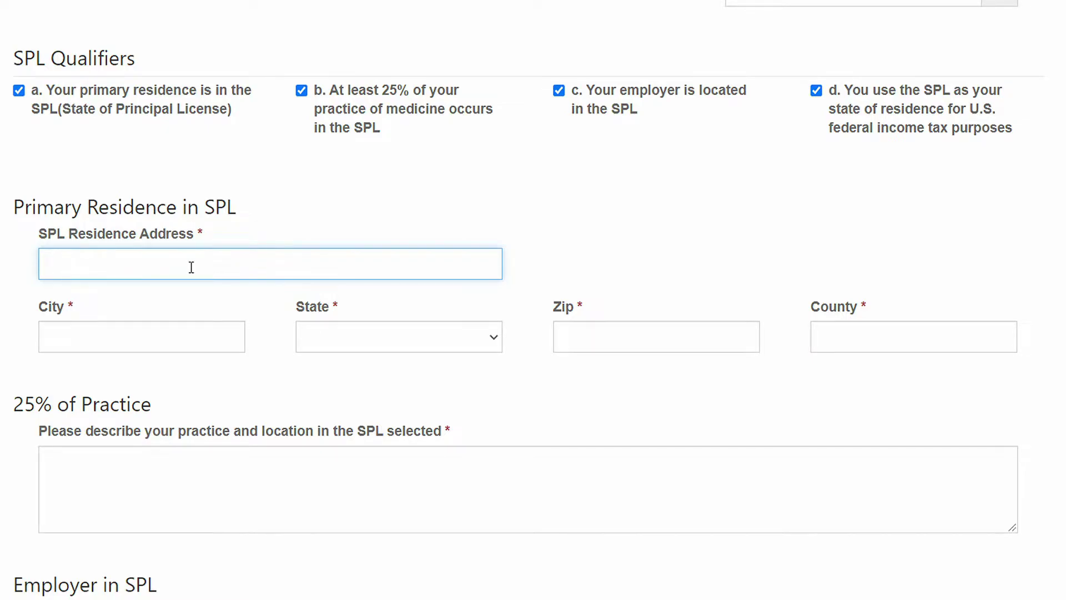
type("123")
key("Tab")
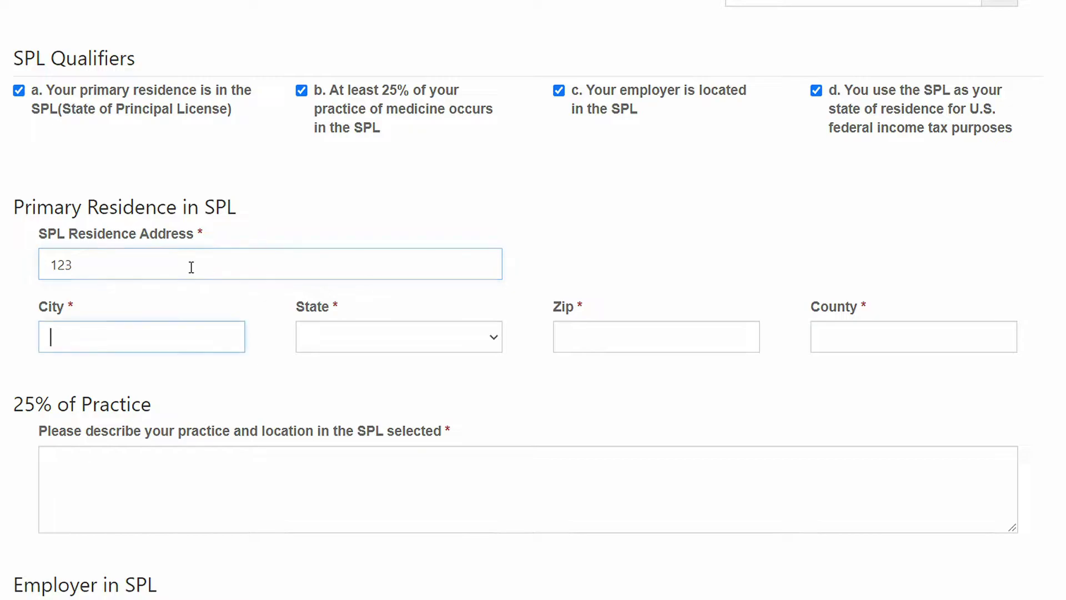
left_click(185, 267)
type("Main ")
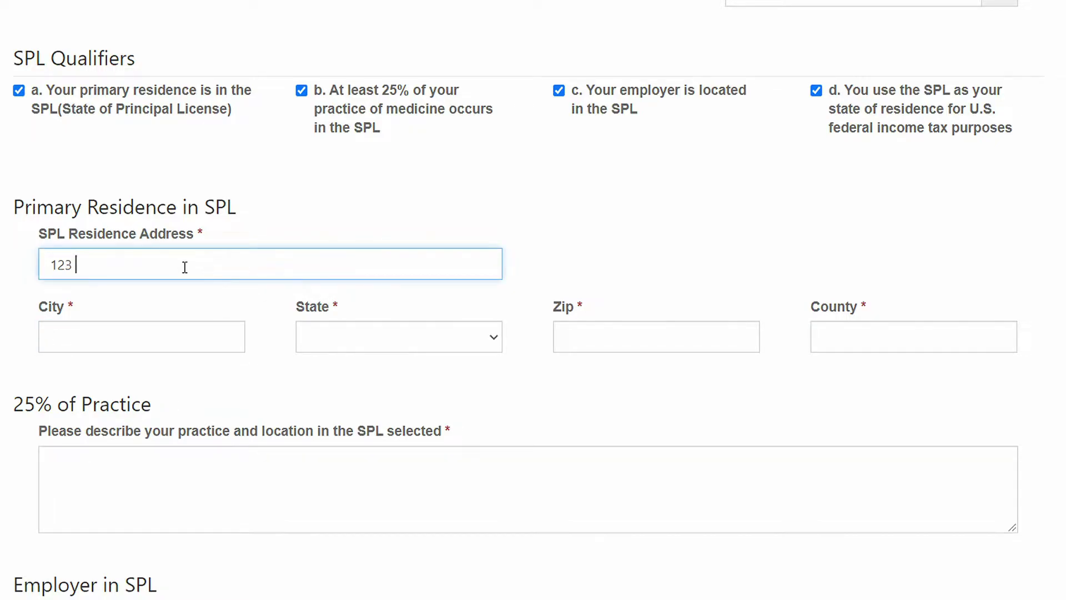
type("St")
key("Tab")
type("Littleton")
Set the residence state to COLORADO and fill in the residence's zip code and county
key("Tab")
key("s")
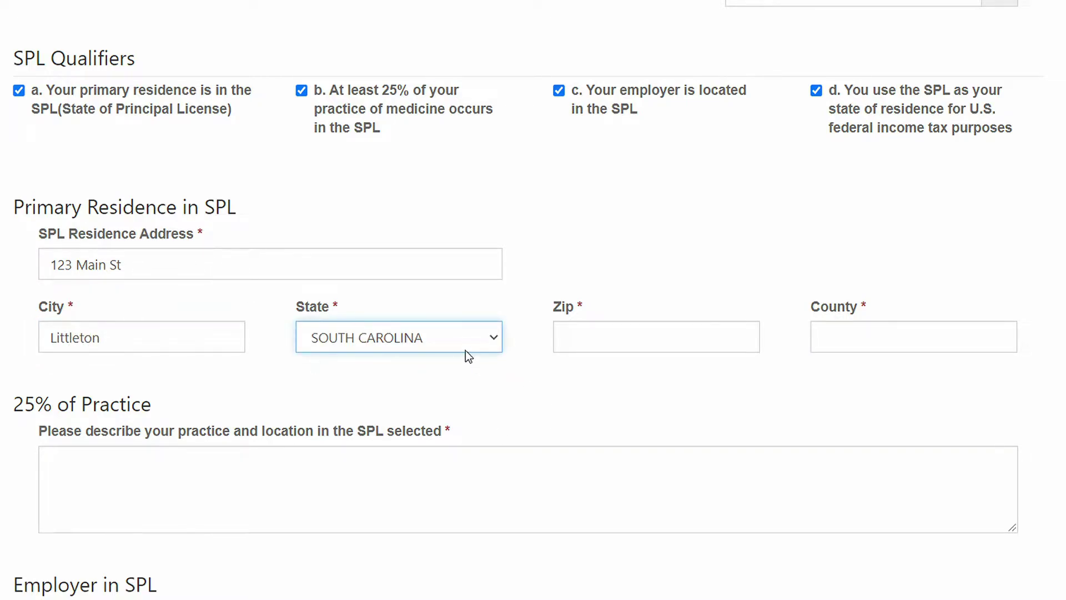
left_click(434, 332)
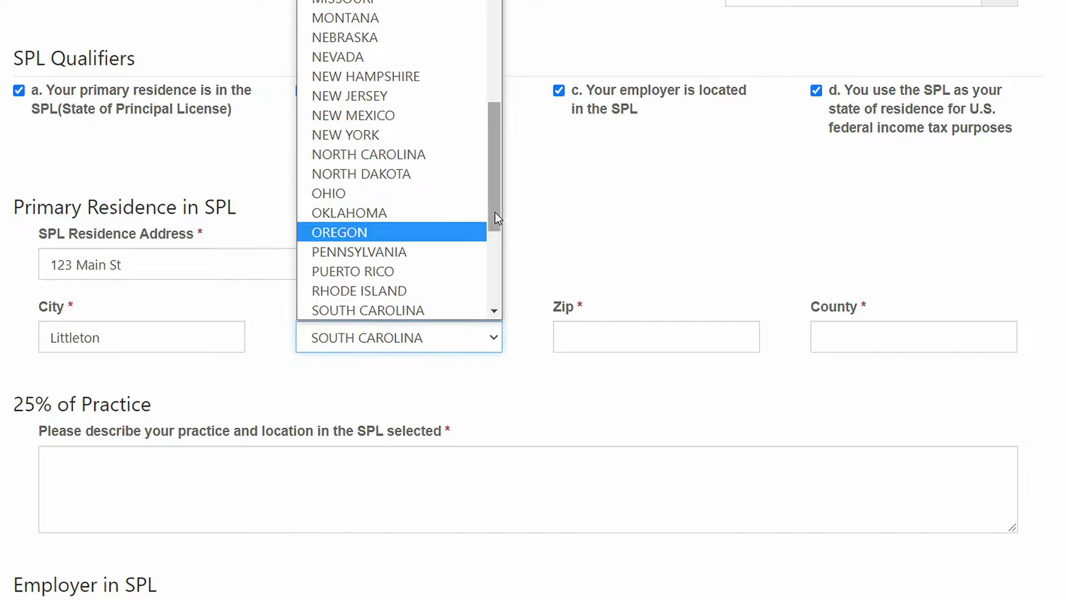
scroll(495, 212, "up", 8)
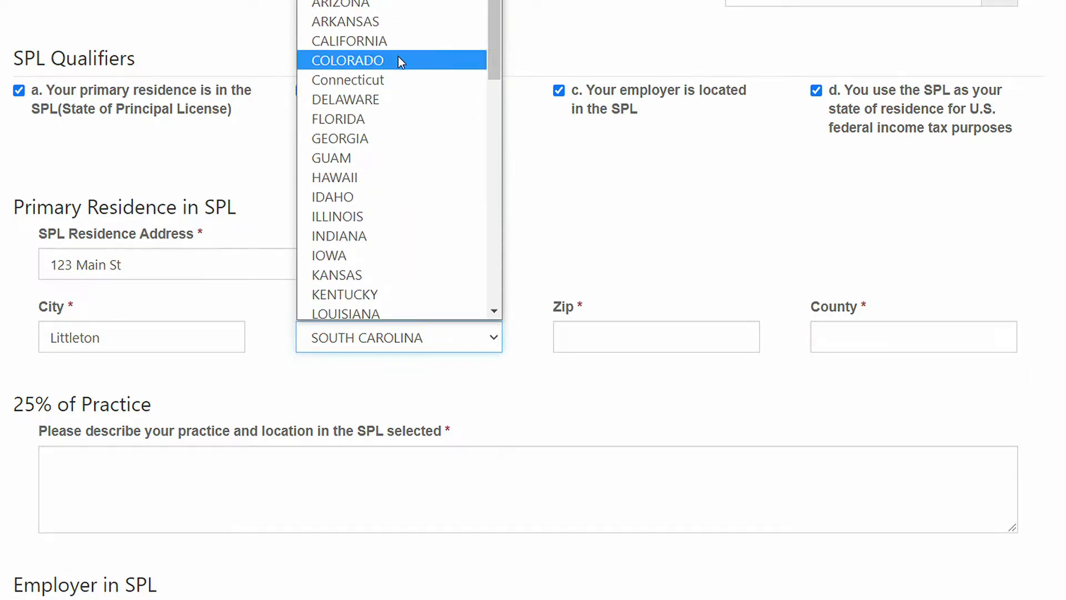
left_click(398, 60)
left_click(622, 334)
type("80120")
key("Tab")
type("Jefferson")
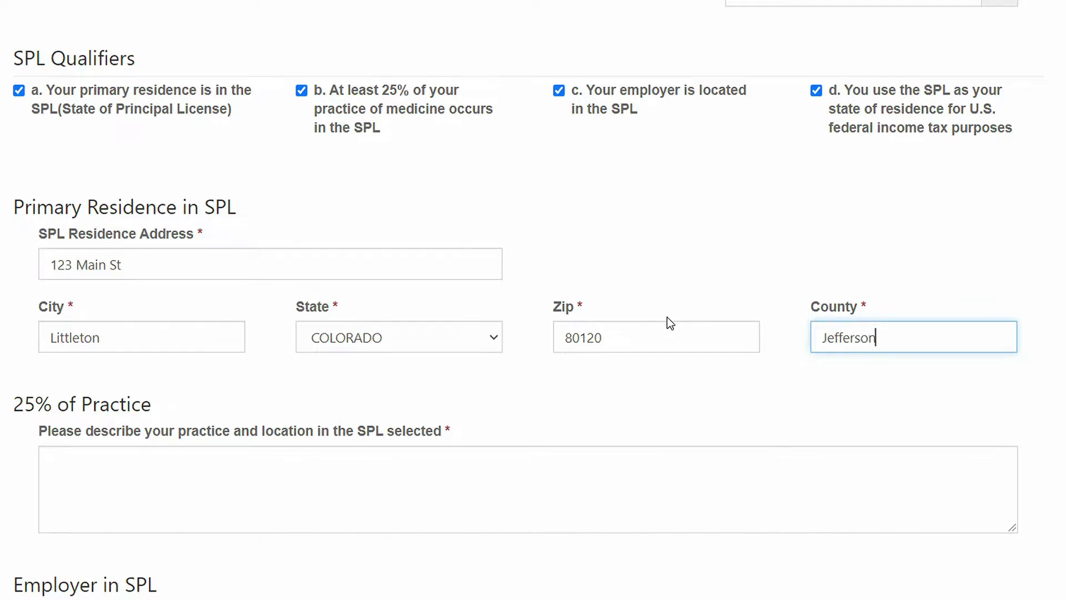
Describe the practice in the SPL as "Last year I saw 500 patients, all of which are located in the state of Colorado"
key("Tab")
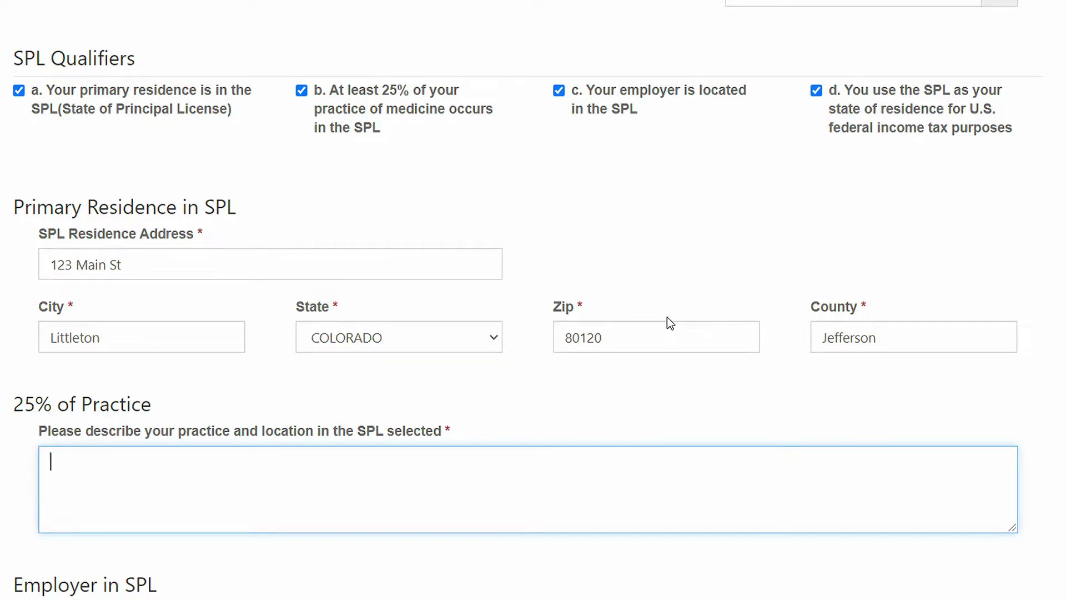
type("Last year I saw 500 patient")
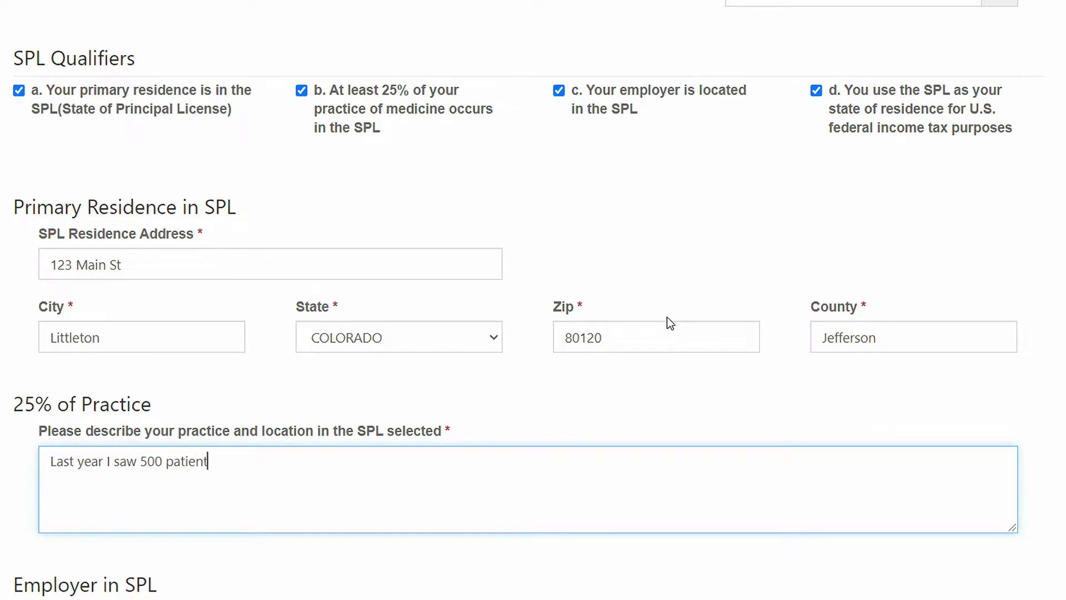
type("s, all of which are located in the state of Colorado")
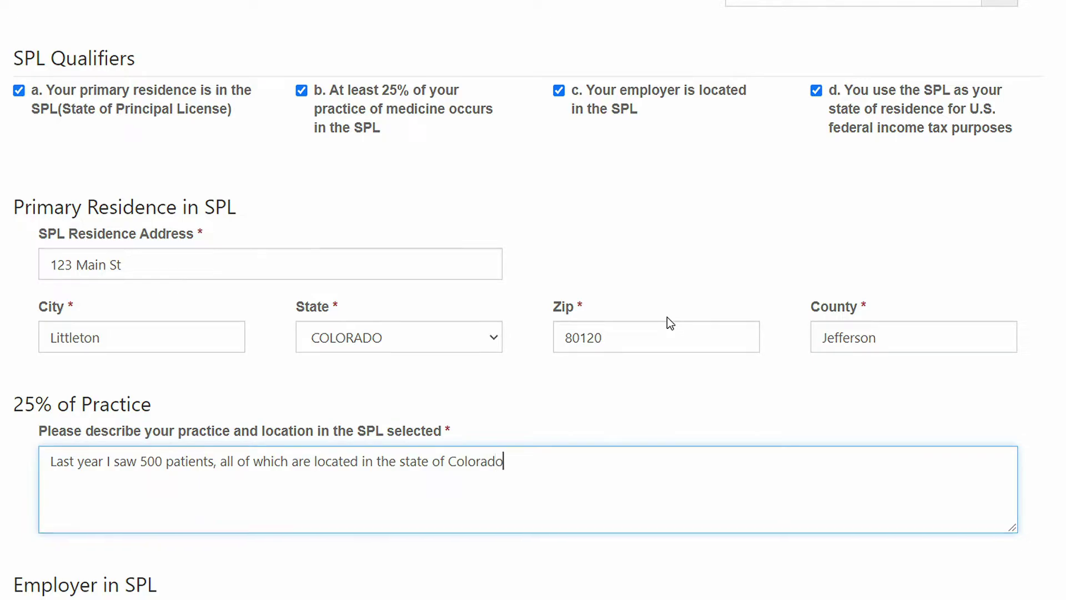
left_click(667, 317)
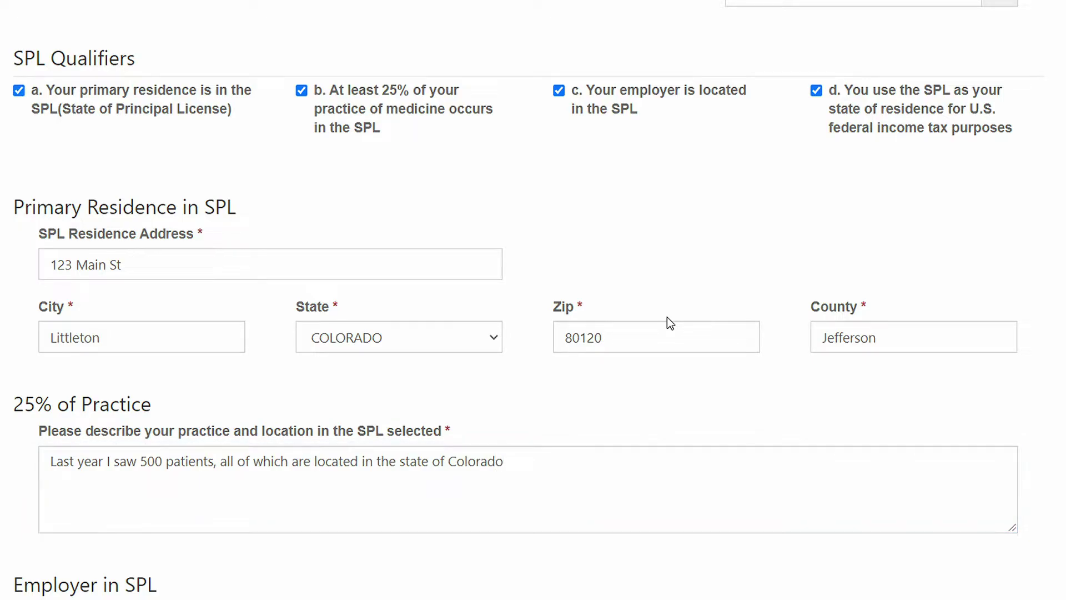
key("Tab")
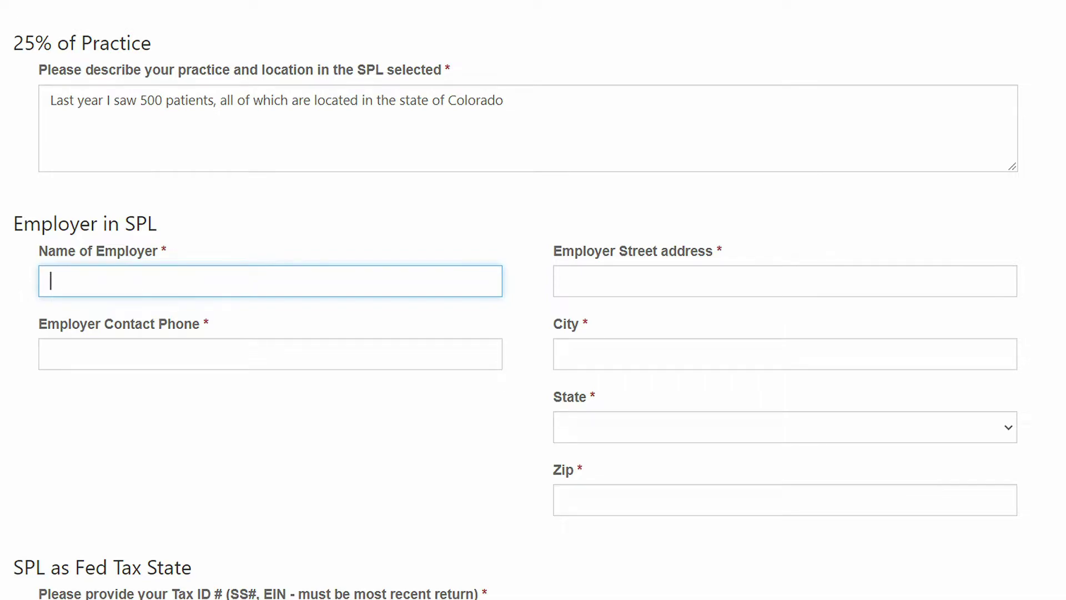
Enter Denver General Hospital as the employer in the SPL and fill in its street address and contact phone
type("Denver General Hospital")
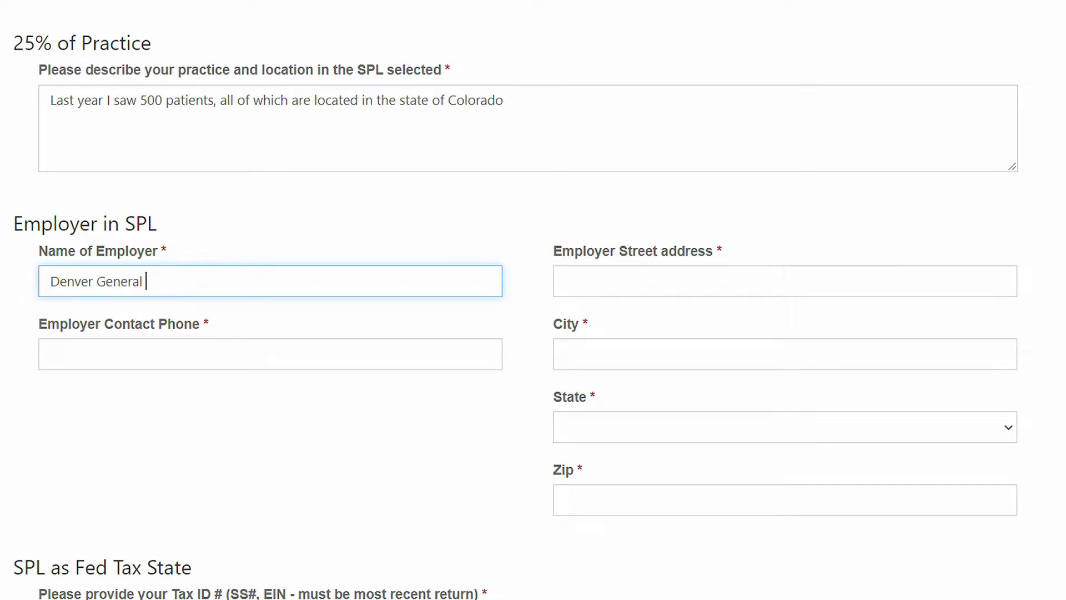
key("Tab")
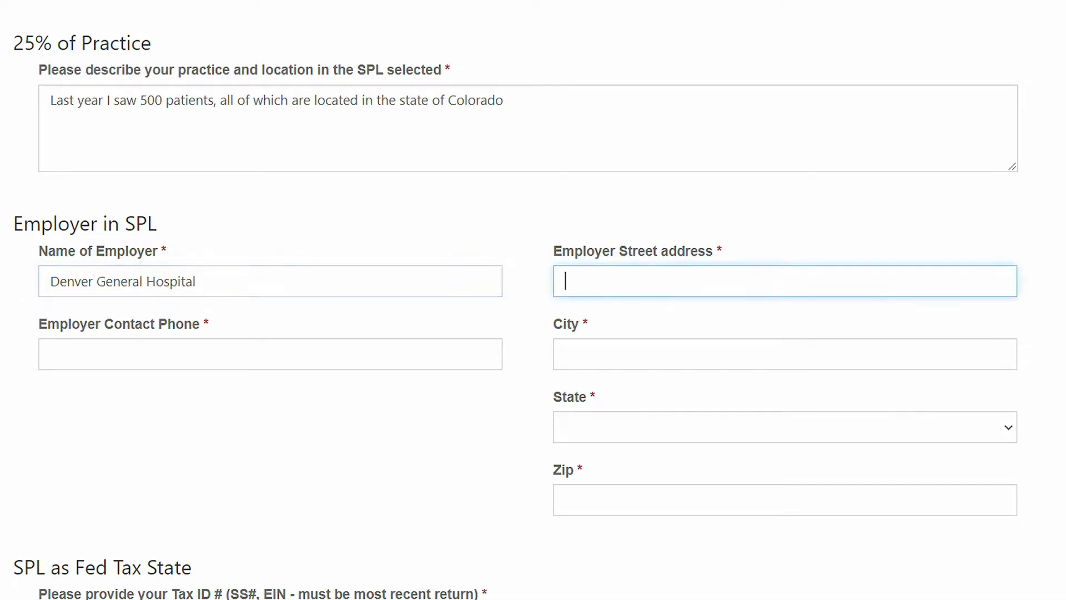
type("321 5th Ave")
key("Tab")
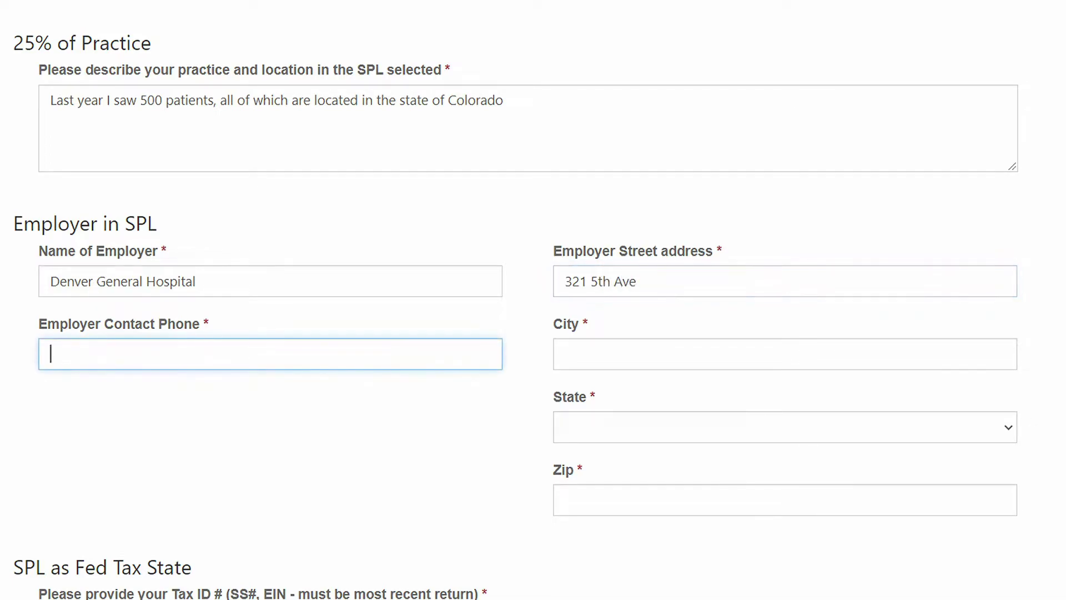
type("(303) 555 - 1212")
key("Tab")
Fill in the employer's city and zip code and set its state to COLORADO
type("Denver")
key("Tab")
type("co")
key("Tab")
type("80003")
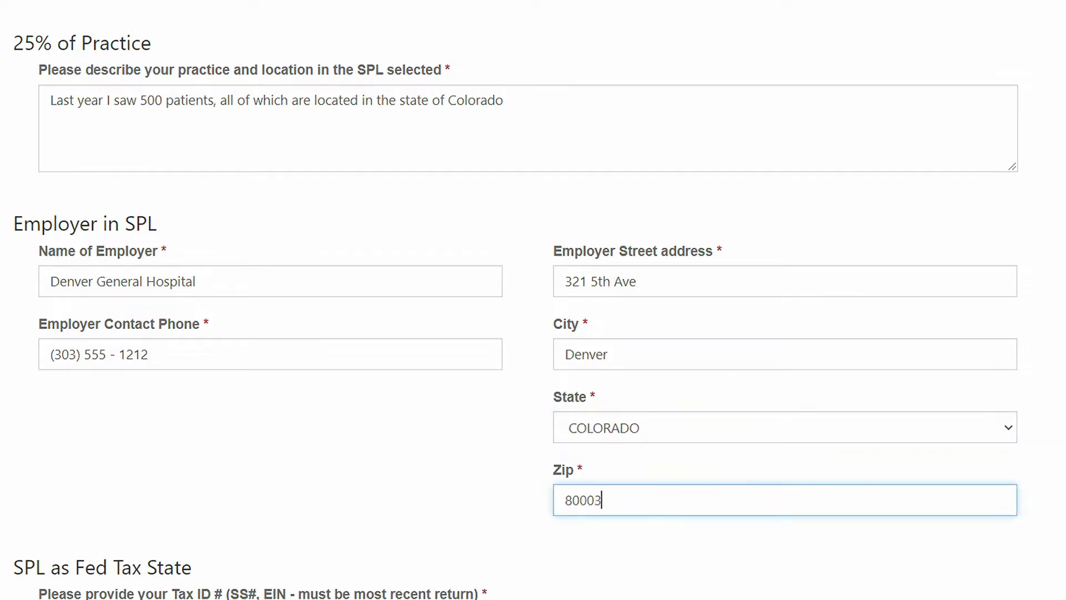
key("Tab")
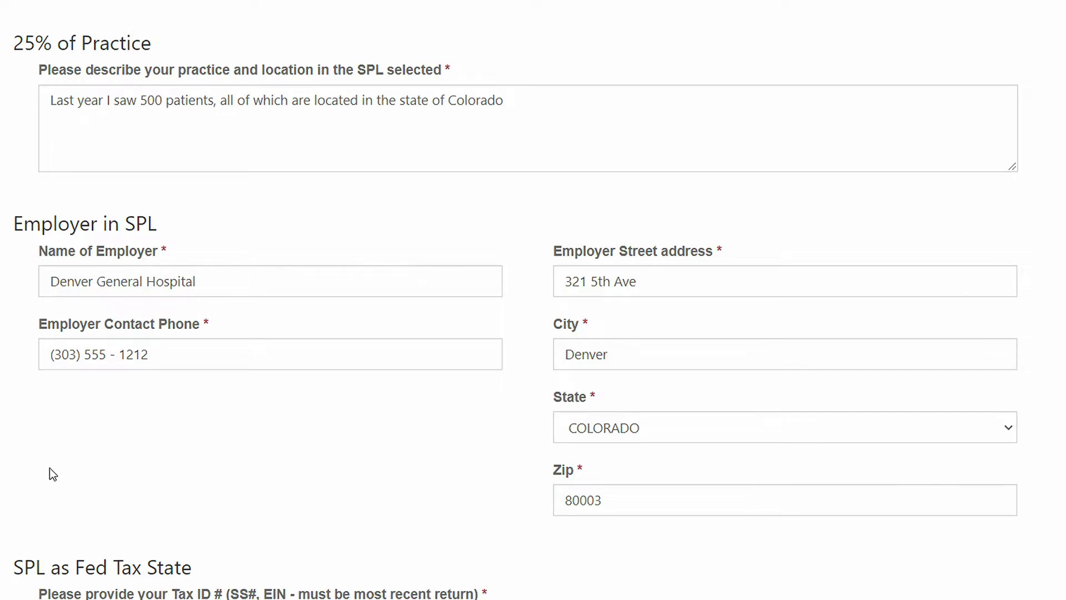
Enter the applicant's tax ID number for the federal tax state and continue to the Education page
scroll(10, 446, "down", 3)
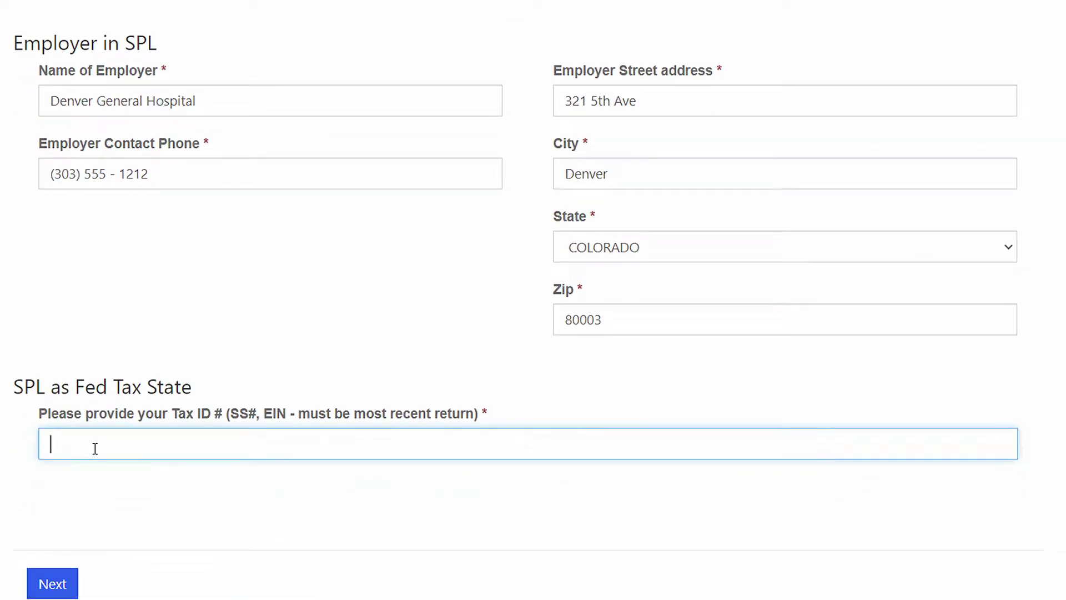
type("123456789")
scroll(533, 300, "down", 3)
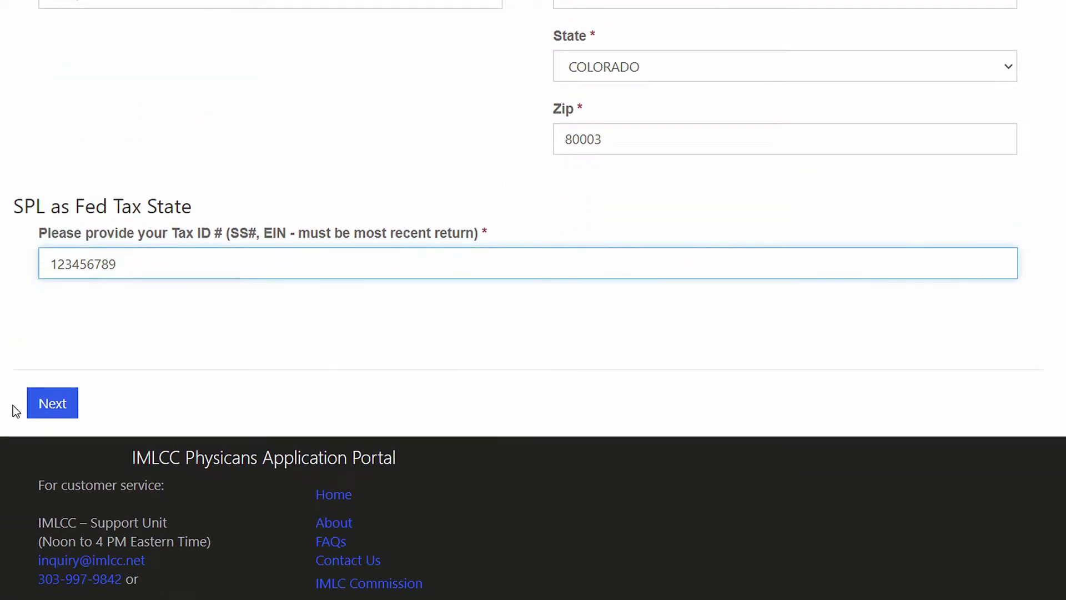
left_click(47, 402)
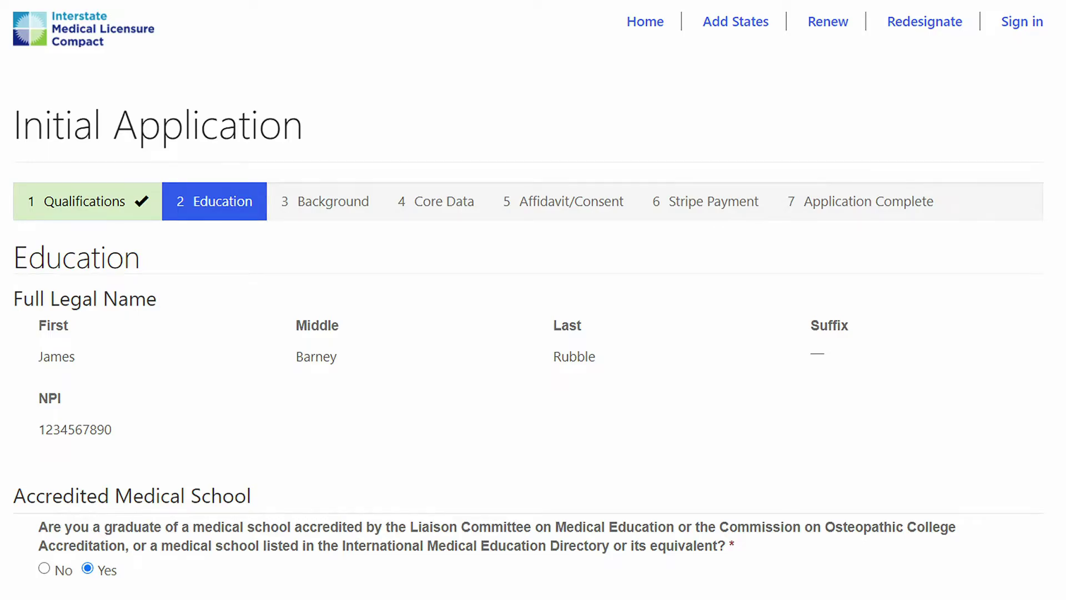
Enter Duke University as the medical school, with the degree issued on 06/20/2002 and M.D. as the degree received
scroll(276, 244, "down", 3)
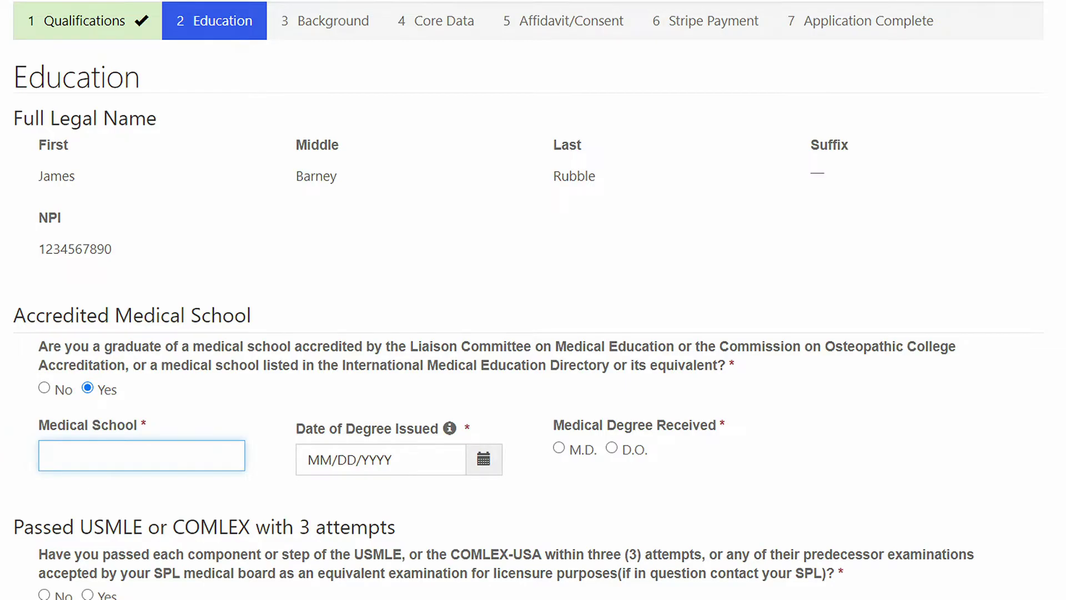
scroll(534, 300, "down", 2)
scroll(533, 300, "down", 2)
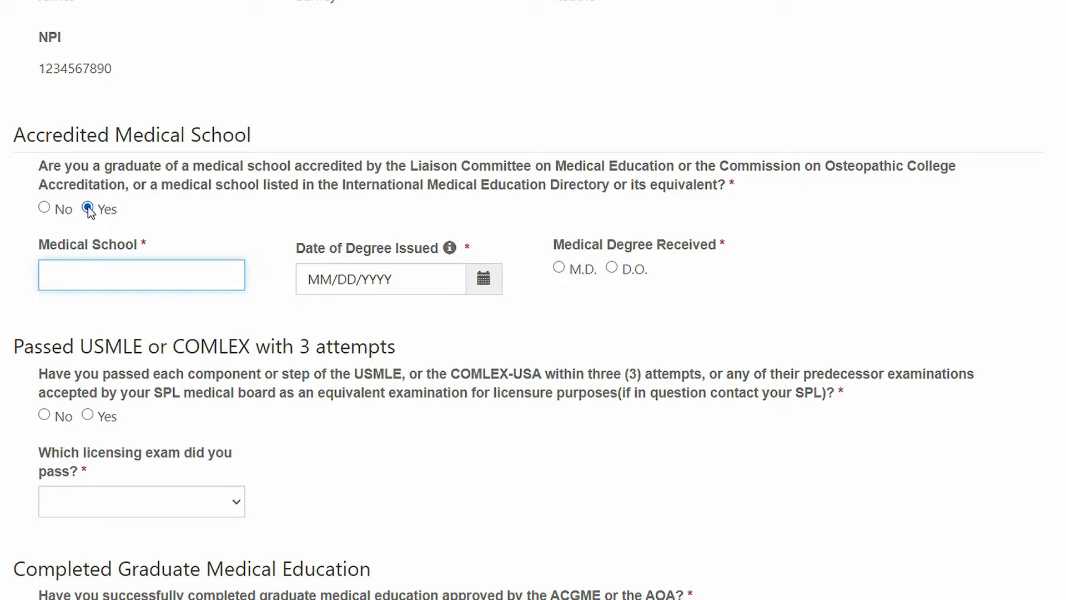
type("Duke University")
key("Tab")
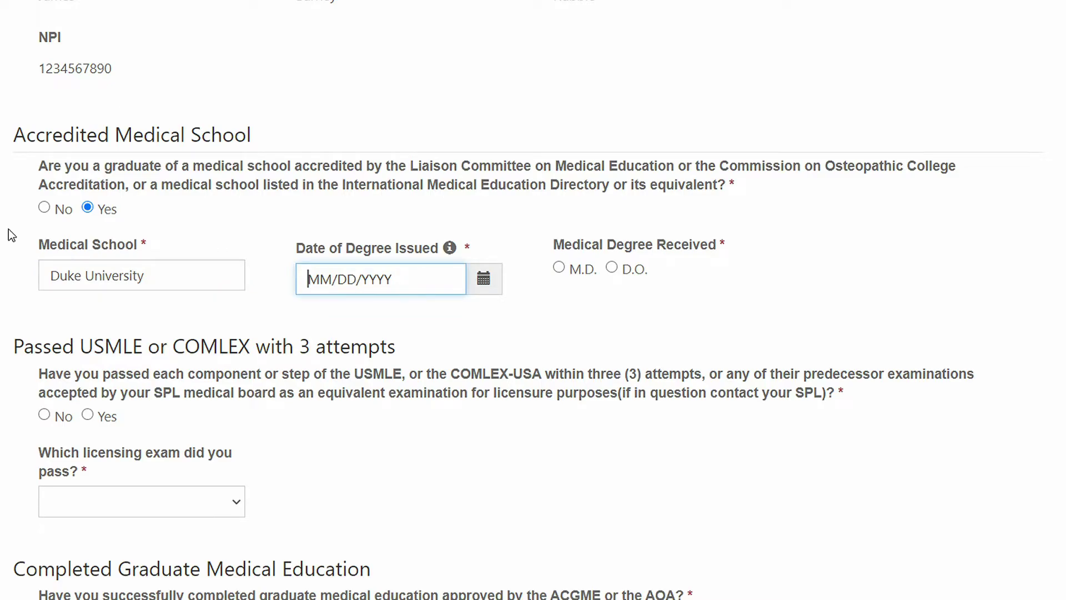
type("06/20/2002")
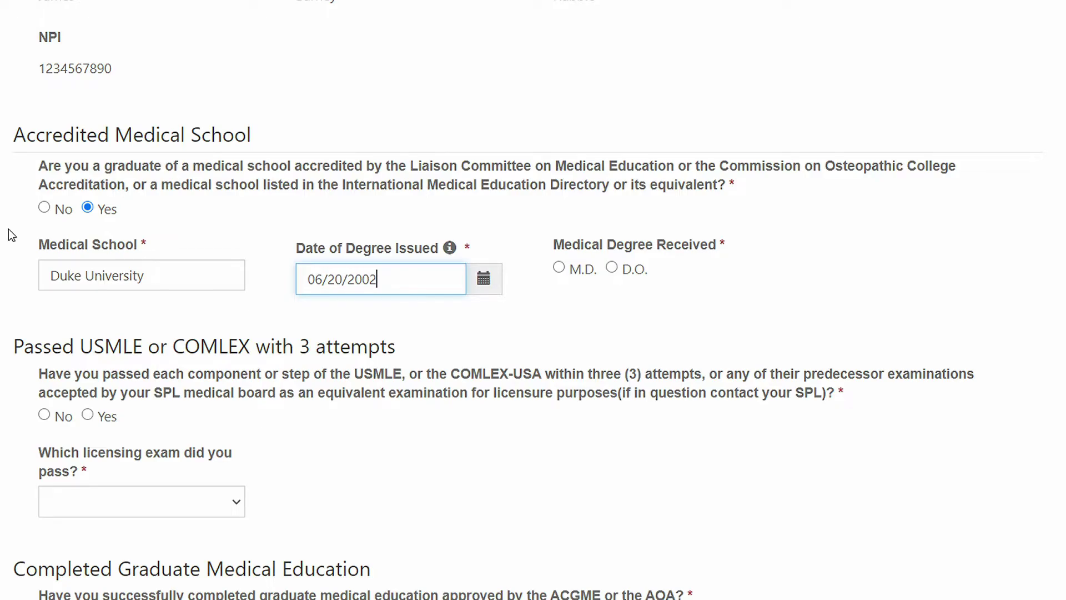
left_click(555, 269)
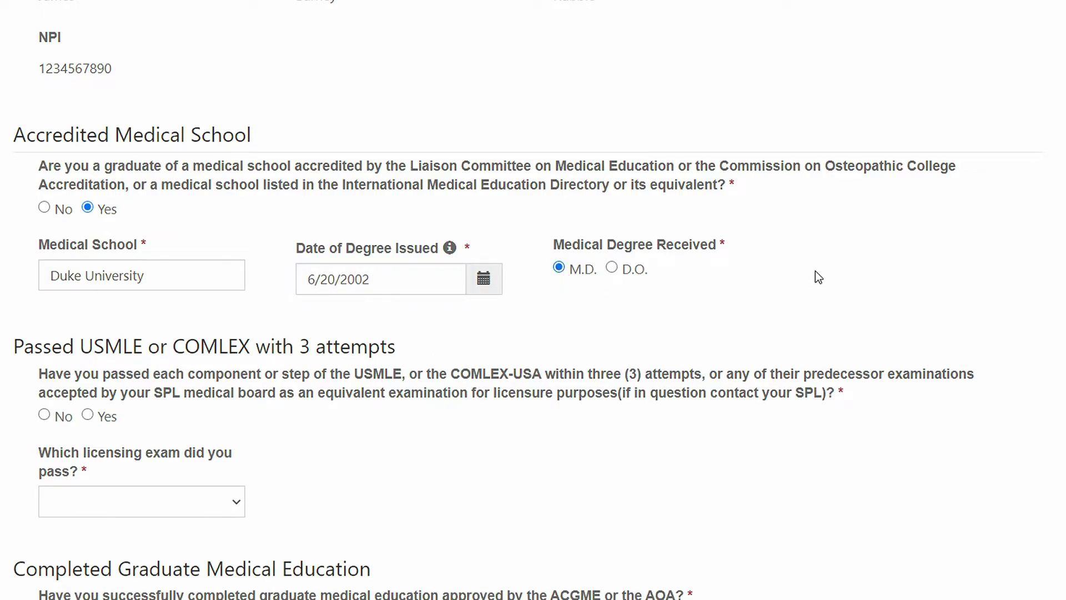
Answer Yes to passing the licensing exam within three attempts and choose USMLE as the exam passed
scroll(815, 272, "down", 3)
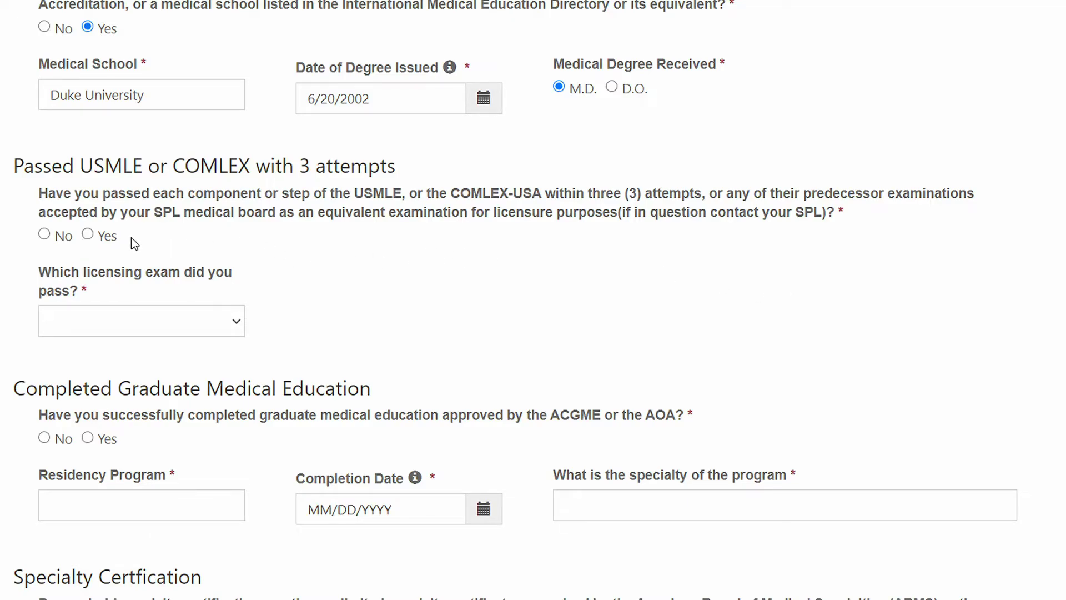
left_click(88, 236)
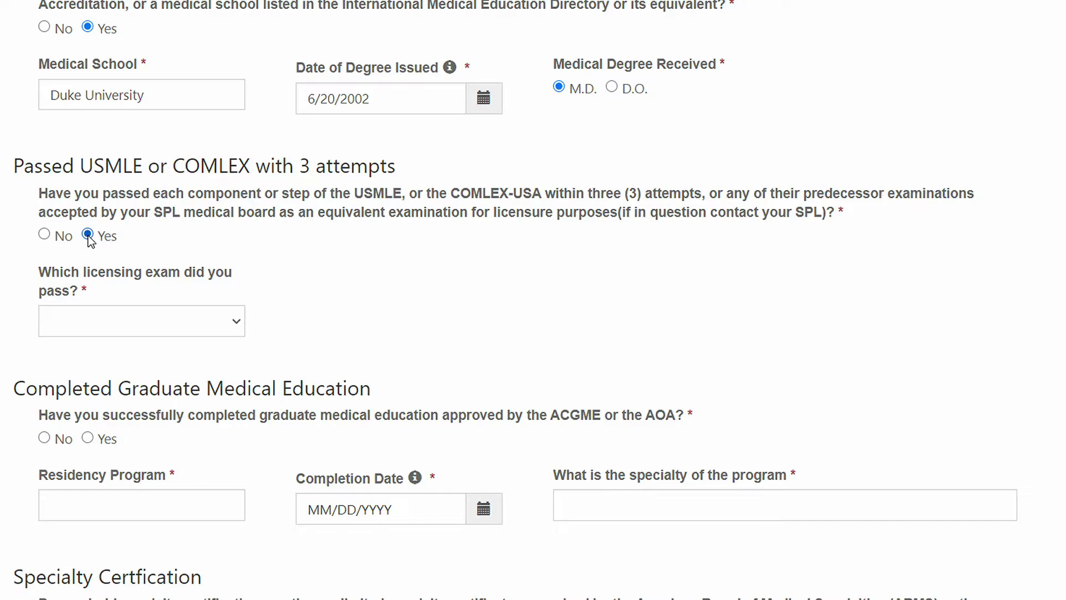
left_click(237, 323)
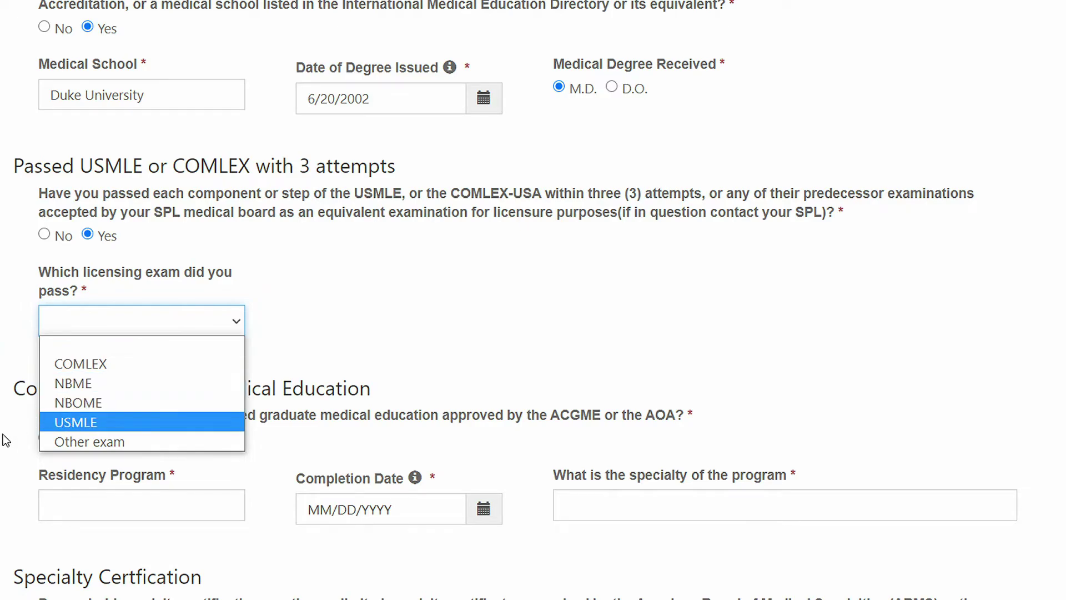
left_click(66, 442)
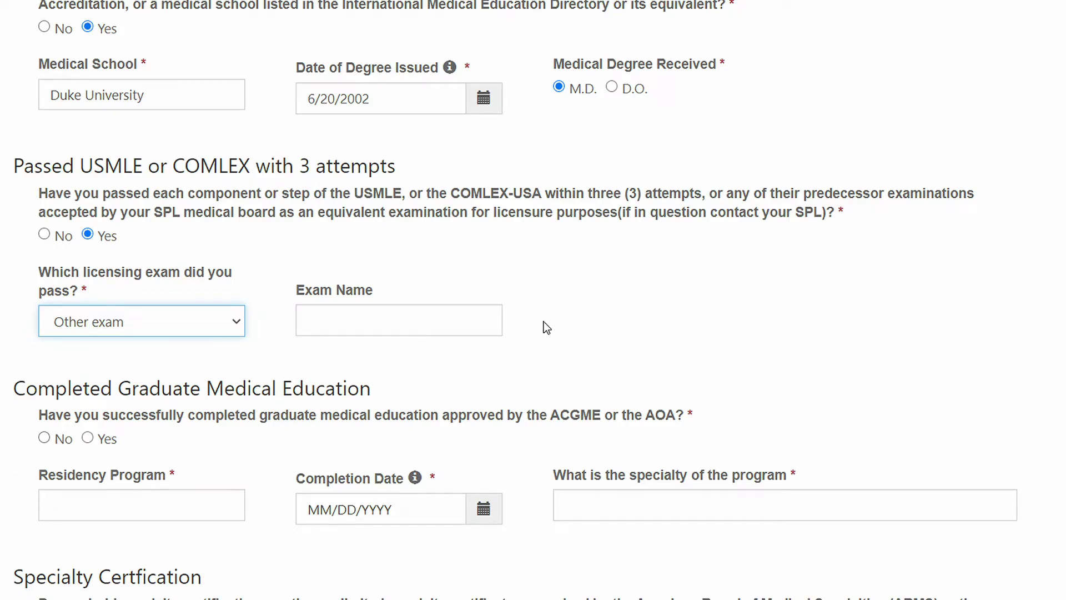
left_click(237, 324)
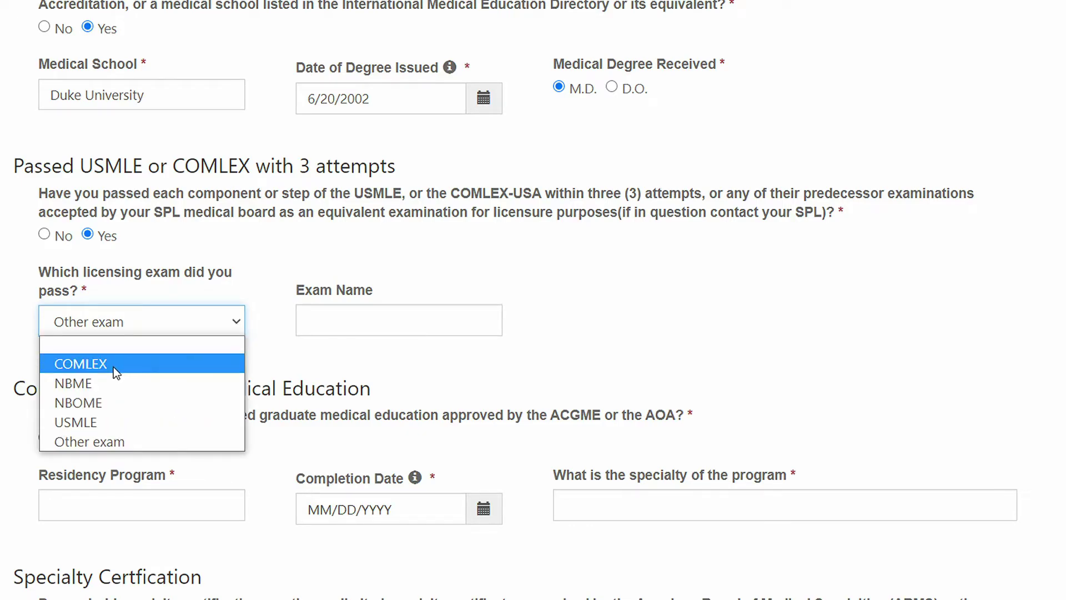
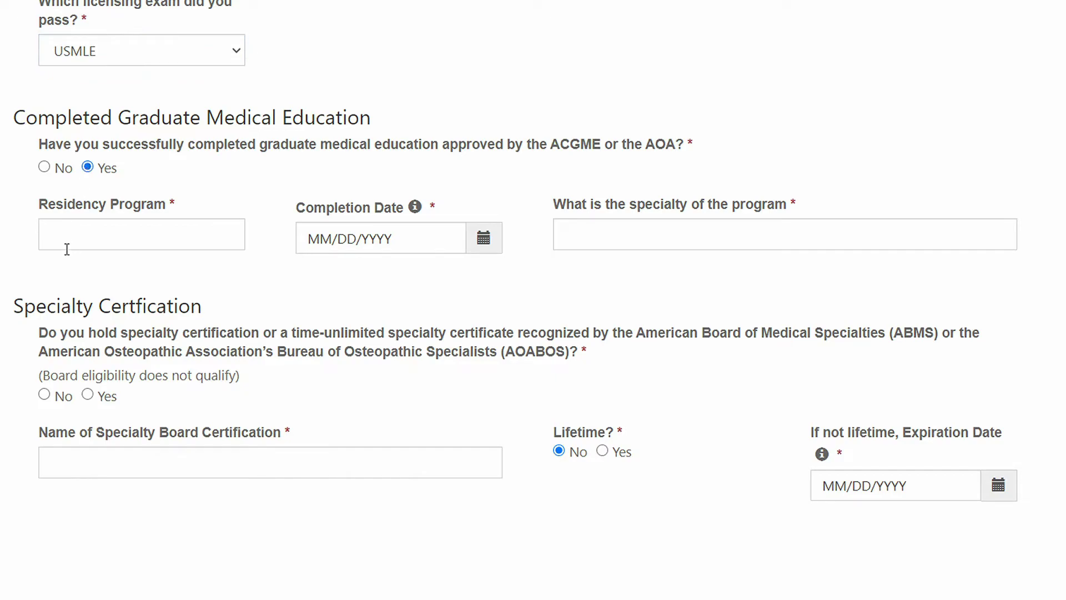
Enter University of Colorado as the residency program, with a completion date of 07/30/2010
left_click(63, 232)
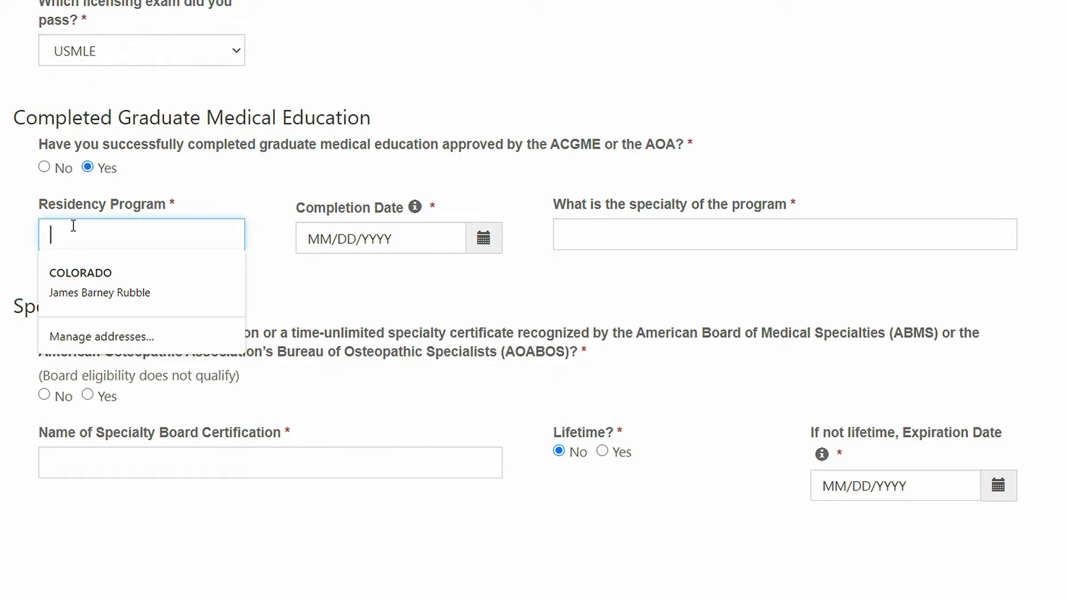
type("Universit")
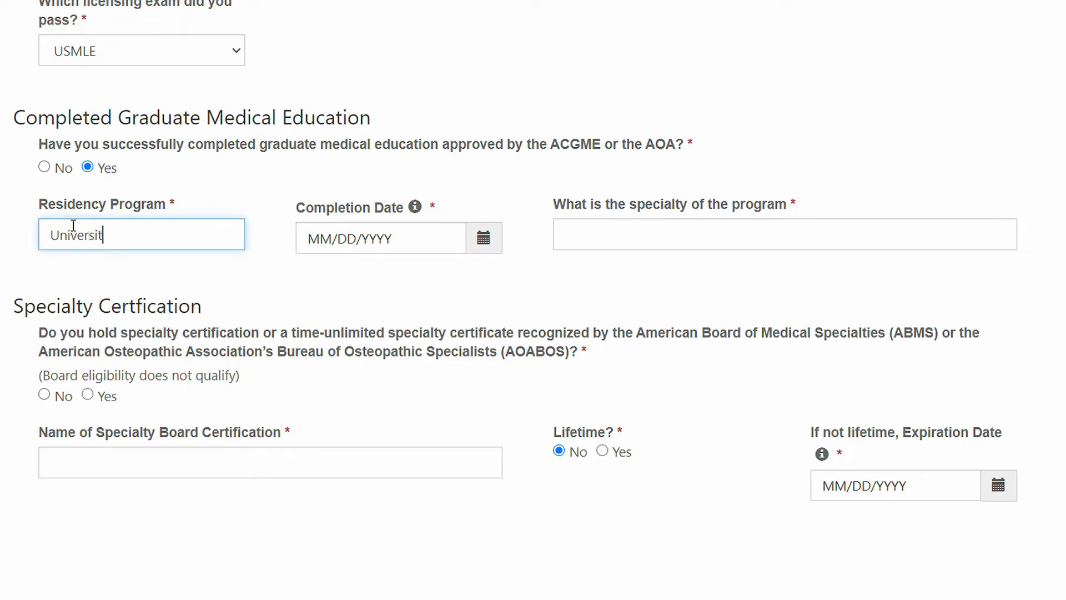
type("y of Colorado")
key("Tab")
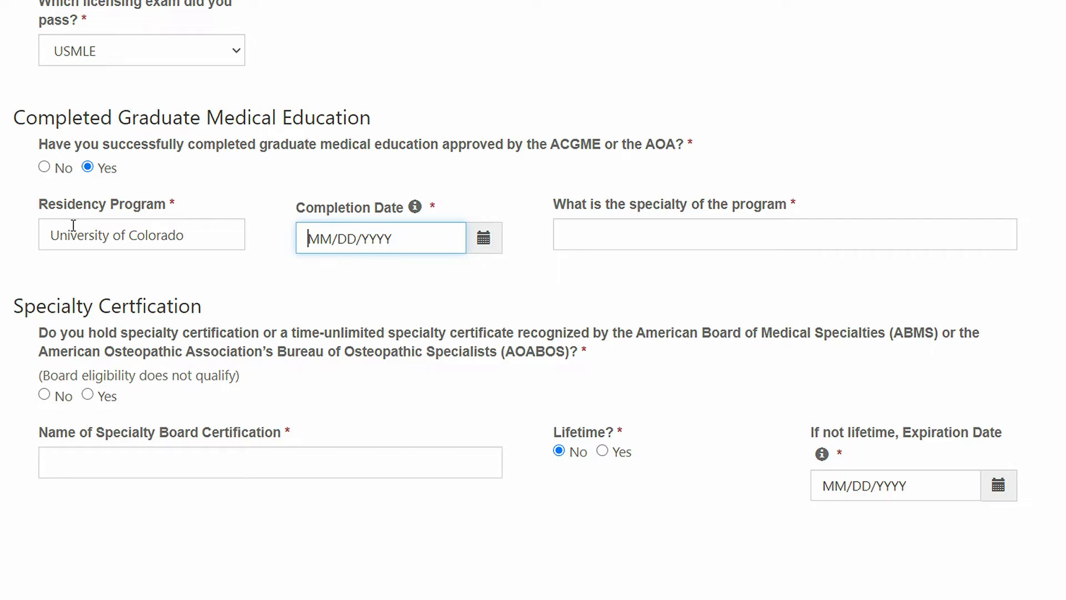
type("07/30/2010")
key("Tab")
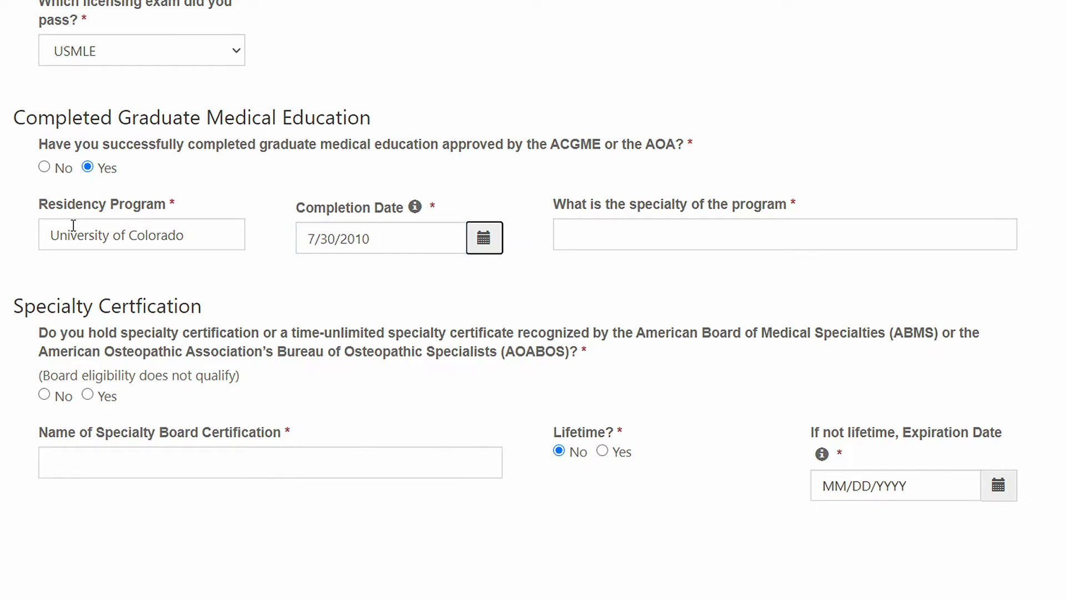
Set the specialty of the residency program to Emergency Medicine
left_click(653, 232)
type("Emergency MEd")
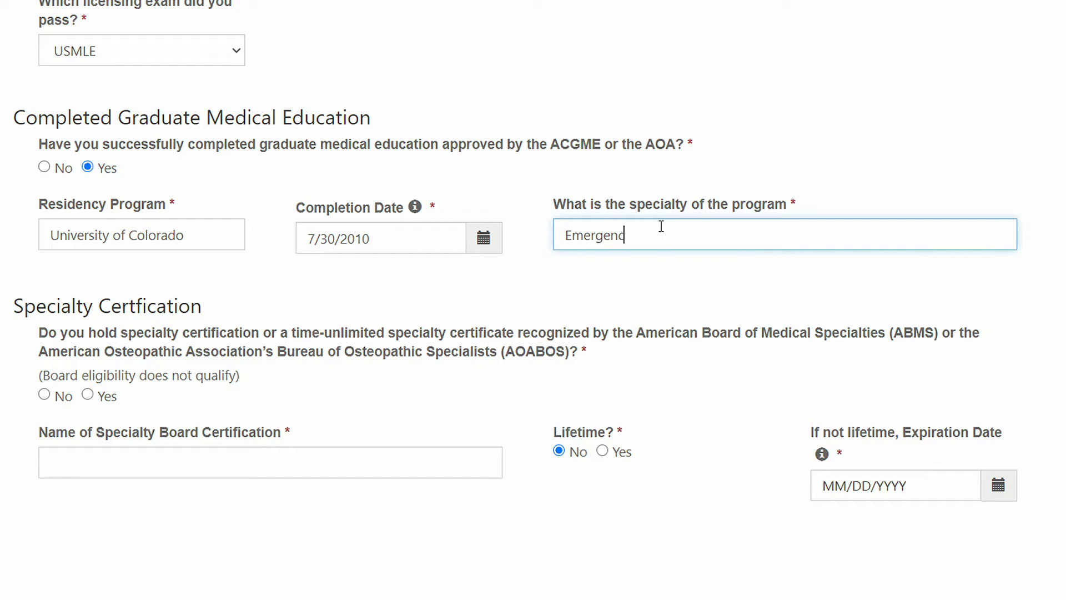
key("BackSpace")
key("BackSpace")
type("edicine")
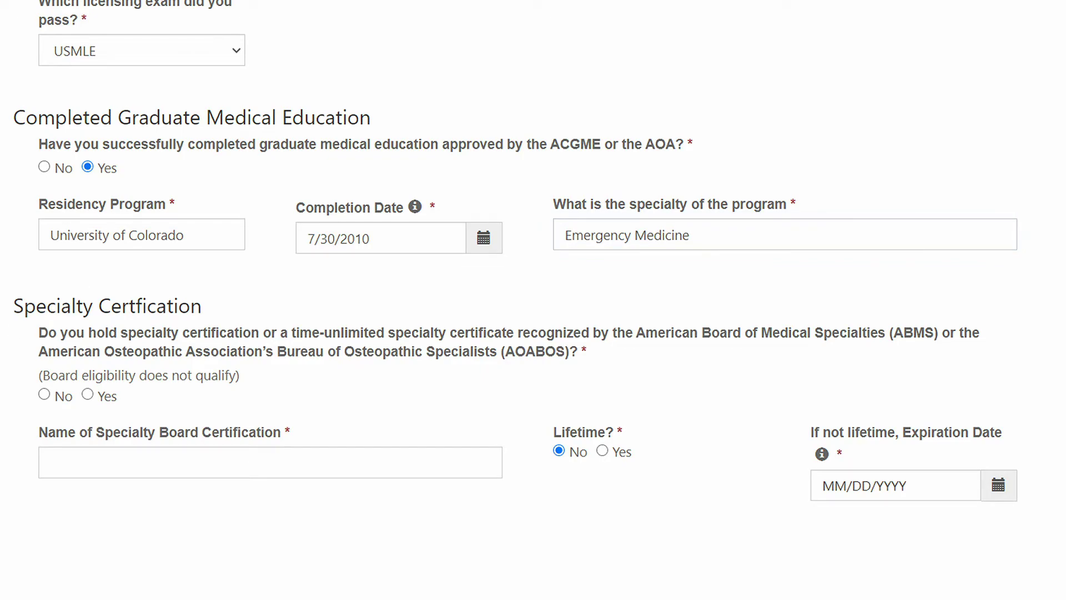
Answer Yes to holding a specialty certification and name it American Board of Emergency Medicine
scroll(533, 300, "down", 3)
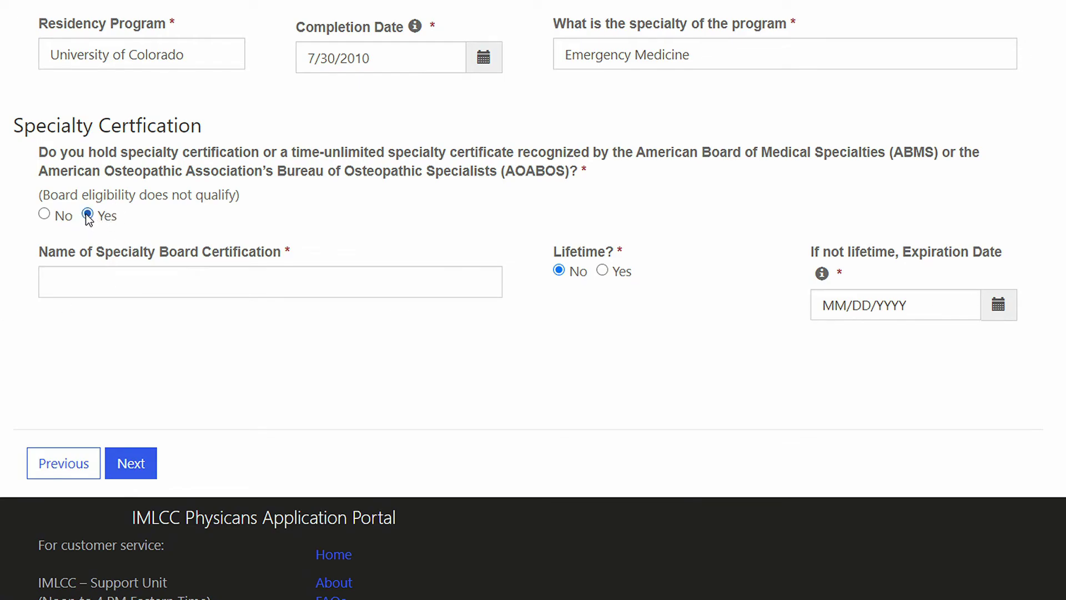
left_click(87, 275)
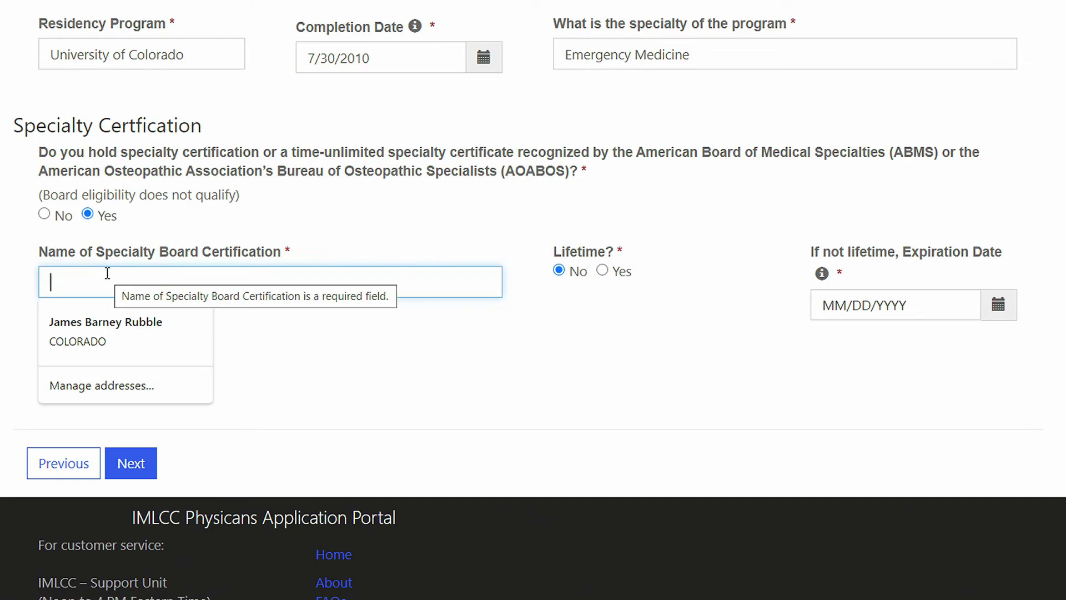
type("American Board ")
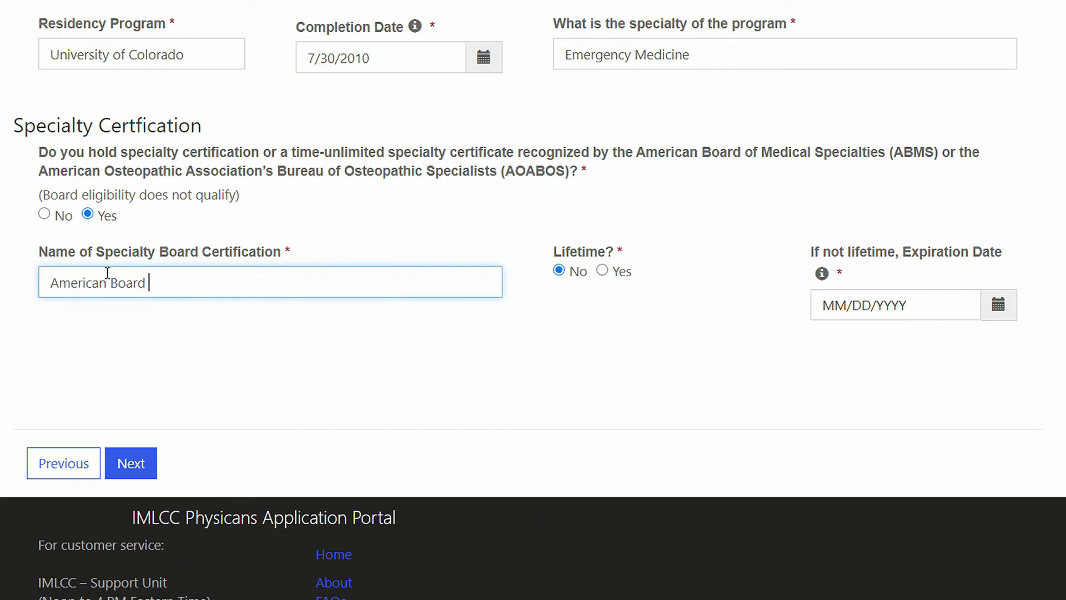
type("of Emergency Medicine")
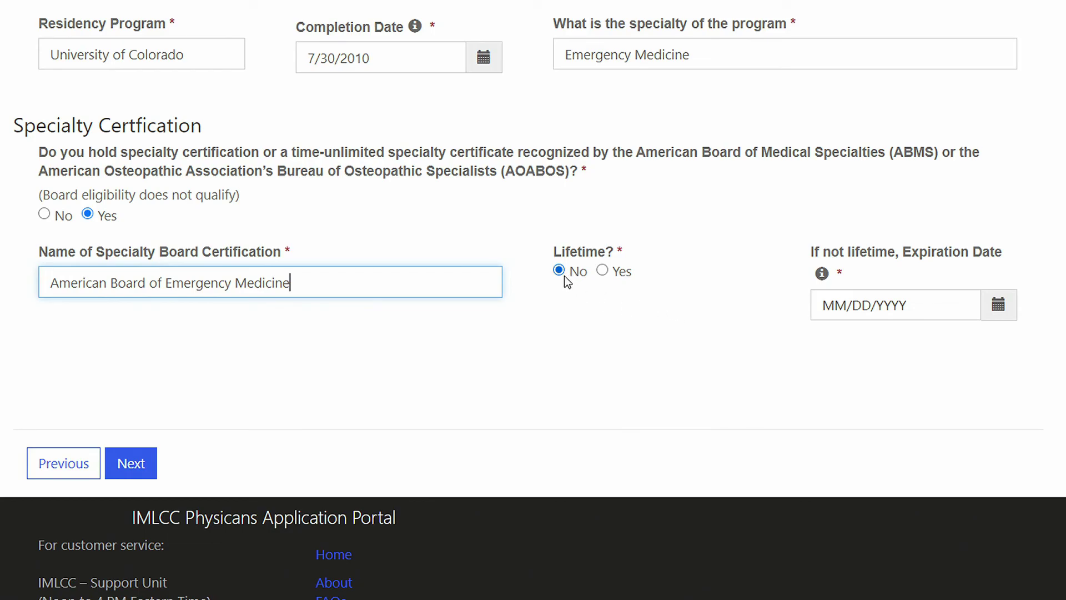
Set the board certification's expiration date to 12/31/2022 and submit the Education page
left_click(844, 306)
type("12/")
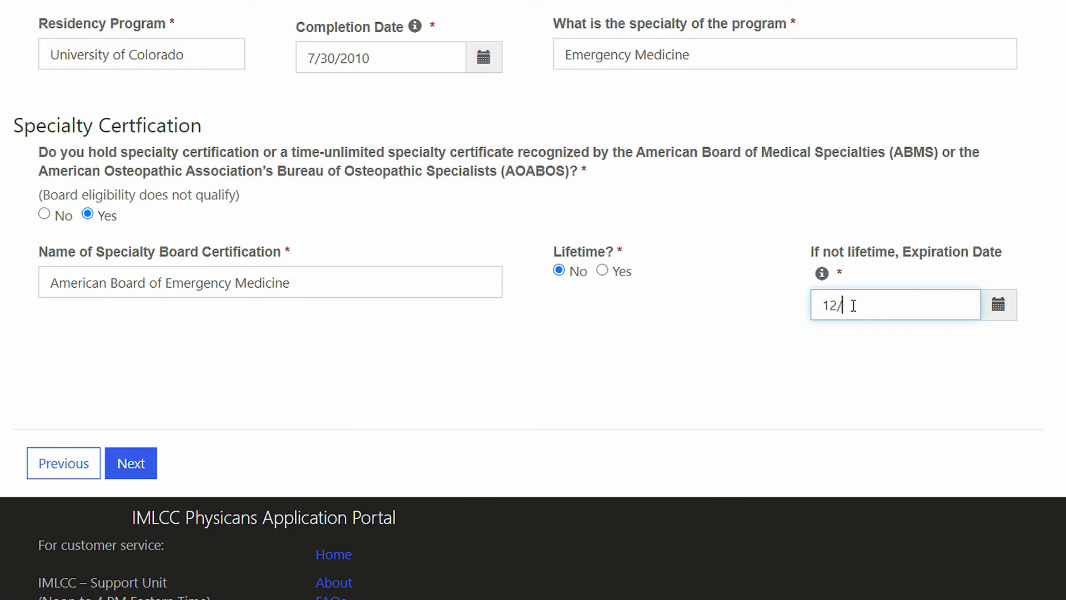
type("31/2022")
left_click(131, 464)
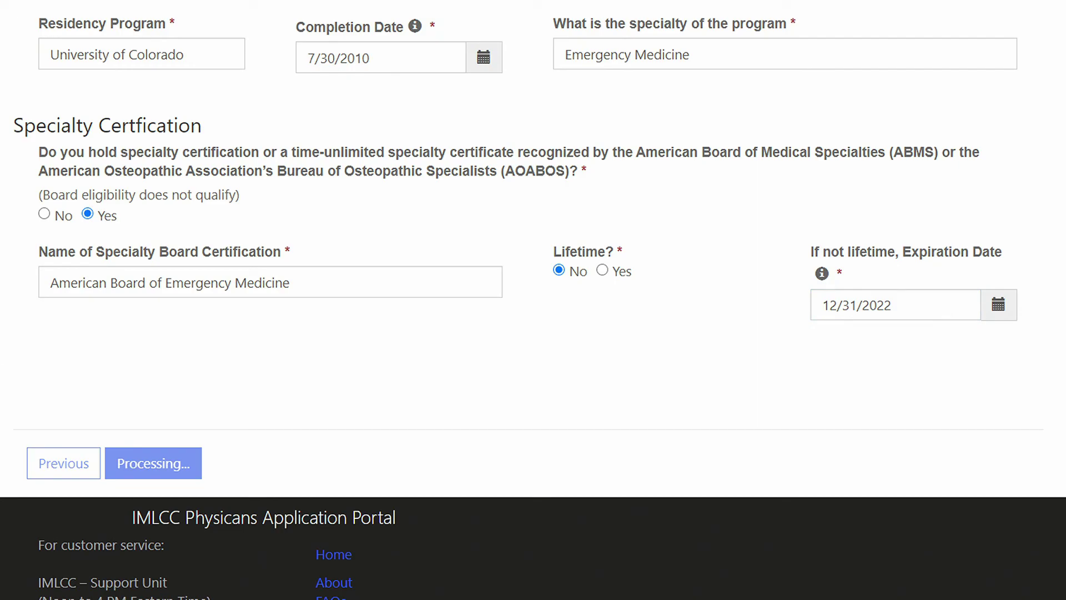